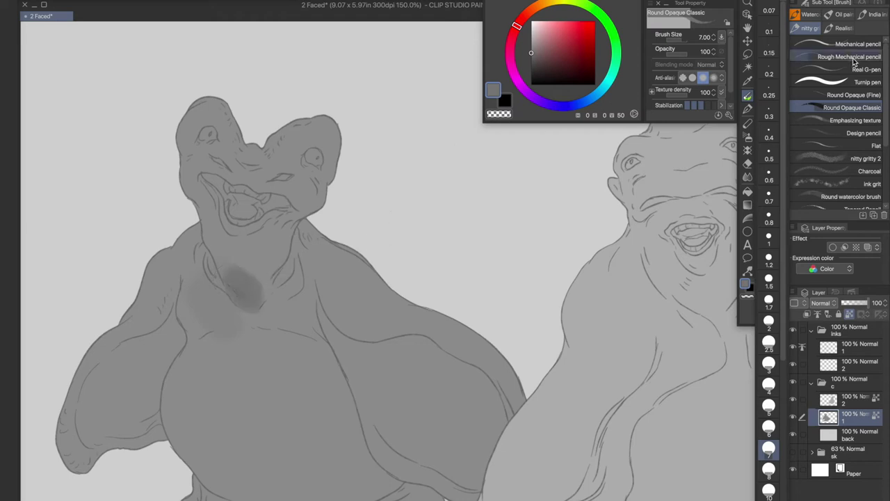
Shade the left creature's chest, arms, neck and base with broad grey strokes
mouse_move(316, 271)
mouse_down()
mouse_move(344, 327)
mouse_move(486, 362)
mouse_up()
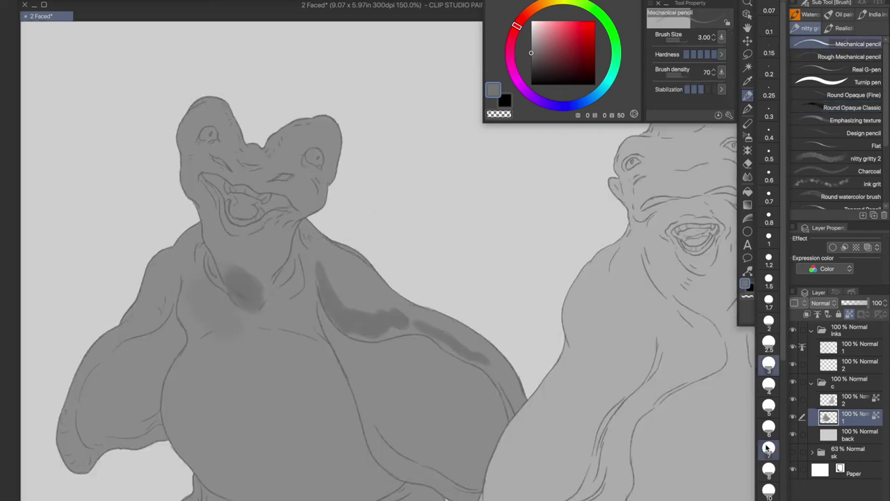
click(768, 448)
key(ctrl+minus)
drag(341, 320, 459, 424)
drag(362, 334, 451, 403)
mouse_move(229, 320)
mouse_down()
mouse_move(187, 346)
mouse_move(212, 389)
mouse_move(237, 306)
mouse_up()
drag(252, 437, 397, 423)
drag(257, 264, 317, 292)
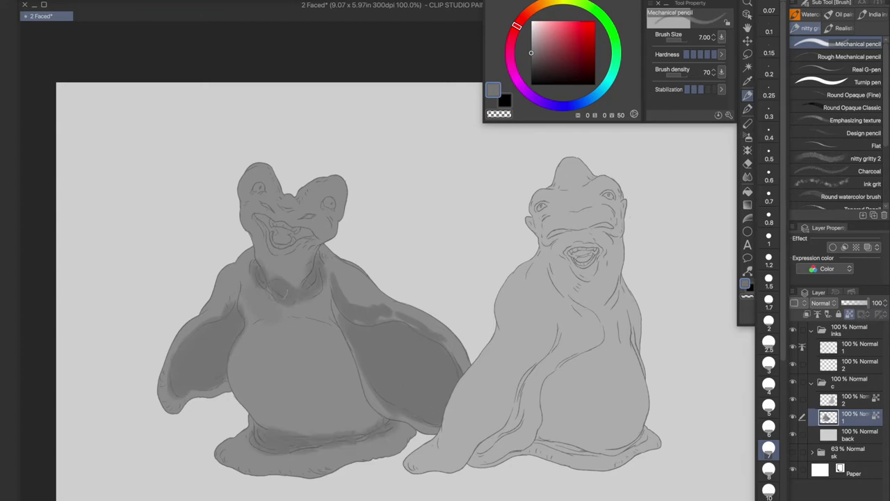
At brush size 2.5, shade the left creature's neck, around its eyes and inside its mouth
click(769, 341)
drag(260, 240, 301, 265)
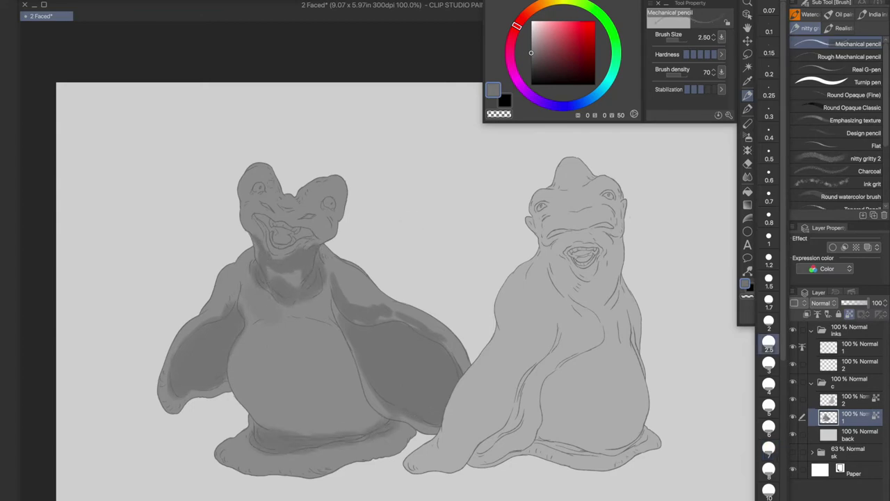
key(ctrl+plus)
drag(230, 171, 271, 191)
drag(337, 198, 375, 229)
drag(334, 184, 375, 205)
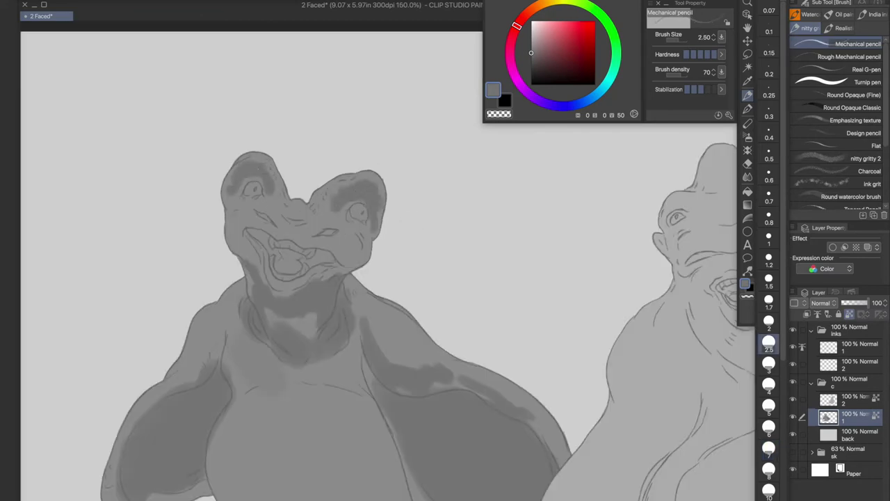
drag(417, 292, 365, 205)
mouse_move(219, 160)
mouse_down()
mouse_move(229, 171)
mouse_move(267, 167)
mouse_move(217, 166)
mouse_move(254, 182)
mouse_up()
Darken the left creature's base edge and the area between the two heads
scroll(148, 318, down, 5)
mouse_move(139, 359)
mouse_down()
mouse_move(333, 391)
mouse_move(435, 327)
mouse_up()
drag(198, 319, 174, 341)
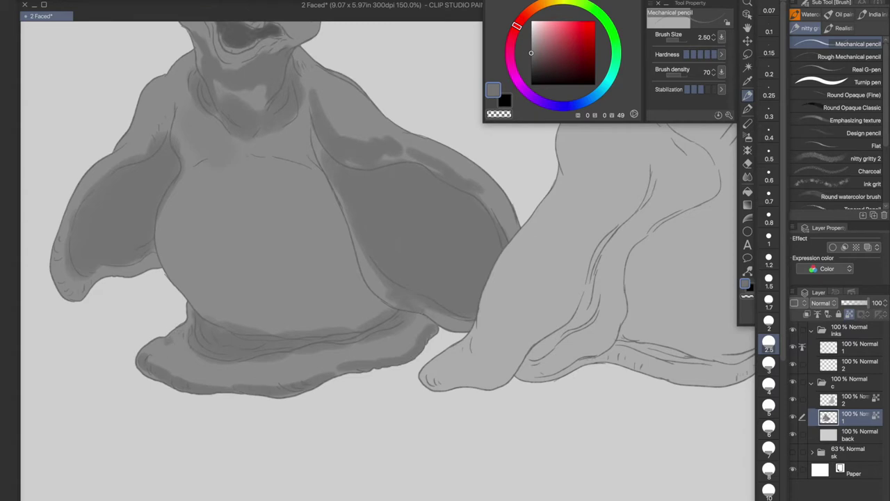
scroll(445, 320, up, 3)
scroll(445, 320, up, 3)
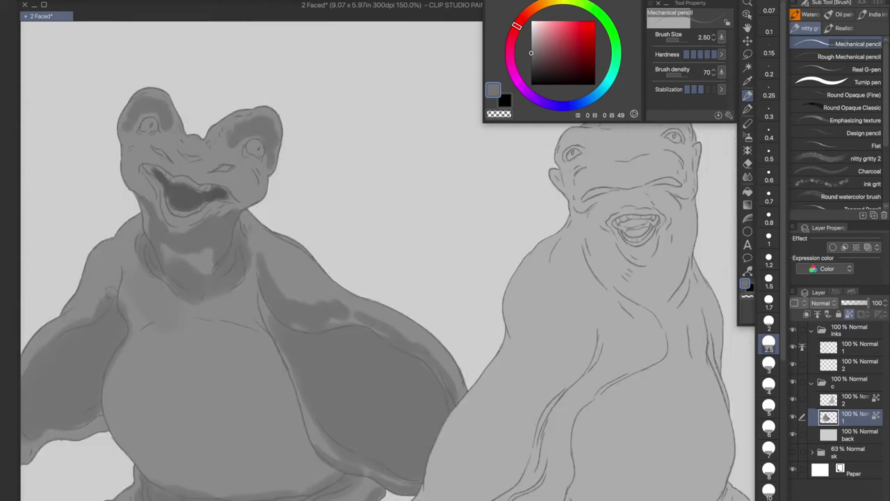
mouse_move(180, 143)
mouse_down()
mouse_move(209, 152)
mouse_move(234, 126)
mouse_up()
drag(183, 124, 174, 144)
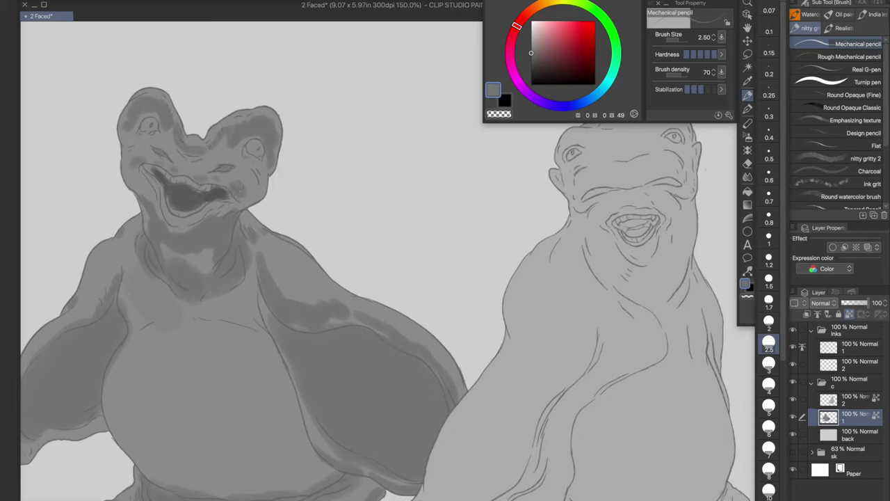
At brush size 4, darken the left creature's lower belly
scroll(249, 191, down, 2)
key(bracketright)
key(bracketright)
drag(174, 340, 292, 379)
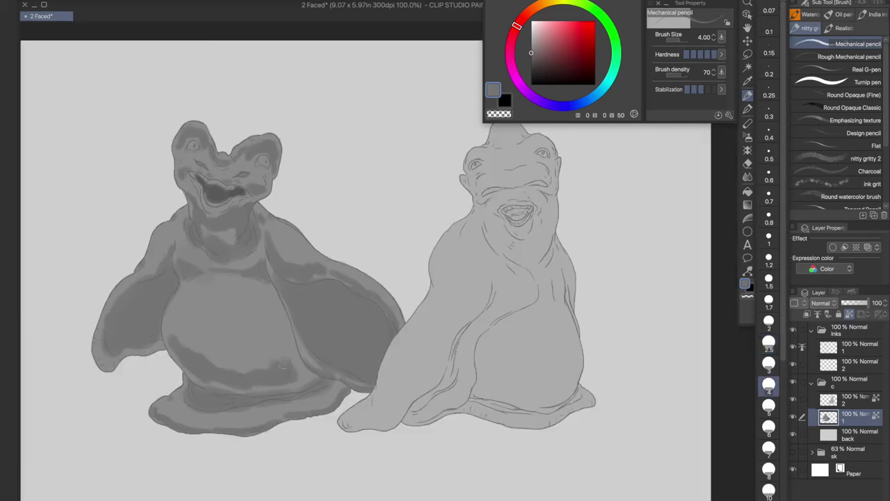
drag(299, 344, 236, 369)
drag(170, 334, 278, 358)
drag(285, 320, 200, 375)
On layer 2, start grey shading on the right creature's body
scroll(202, 376, right, 3)
click(855, 397)
alt+click(390, 327)
drag(317, 258, 349, 285)
drag(417, 295, 383, 314)
drag(441, 285, 443, 300)
key(bracketleft)
key(bracketleft)
key(bracketleft)
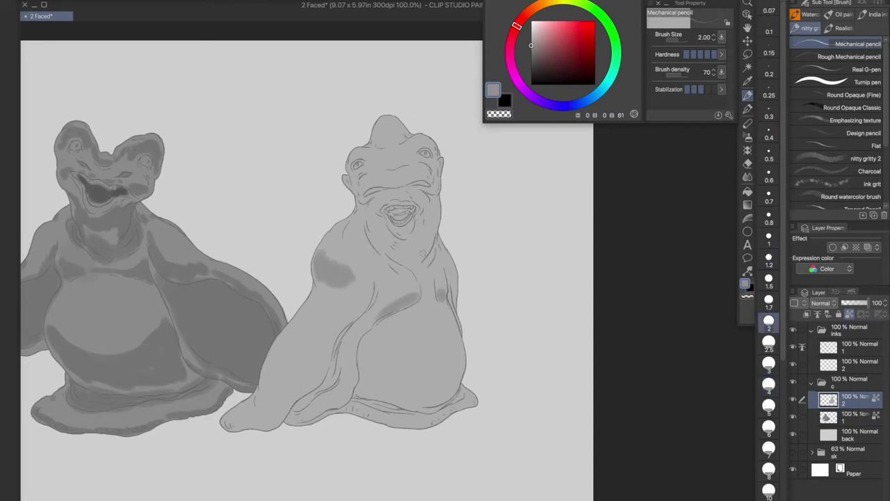
Shade the right creature's chin, neck, head top and the areas around its eyes
drag(379, 233, 417, 257)
mouse_move(433, 224)
mouse_down()
mouse_move(411, 259)
mouse_move(424, 233)
mouse_move(407, 244)
mouse_up()
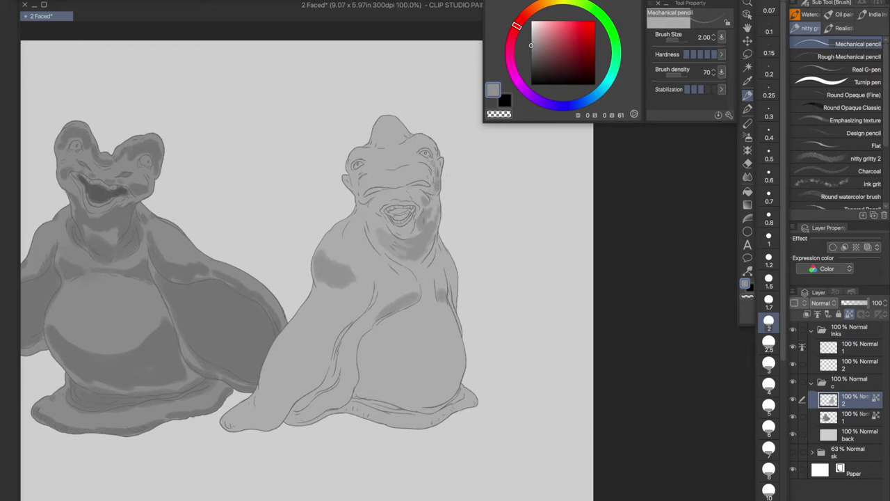
scroll(417, 155, up, 3)
mouse_move(337, 194)
mouse_down()
mouse_move(360, 179)
mouse_move(400, 196)
mouse_up()
drag(438, 138, 426, 154)
drag(351, 146, 328, 161)
drag(430, 129, 413, 144)
mouse_move(369, 101)
mouse_down()
mouse_move(386, 134)
mouse_move(370, 130)
mouse_up()
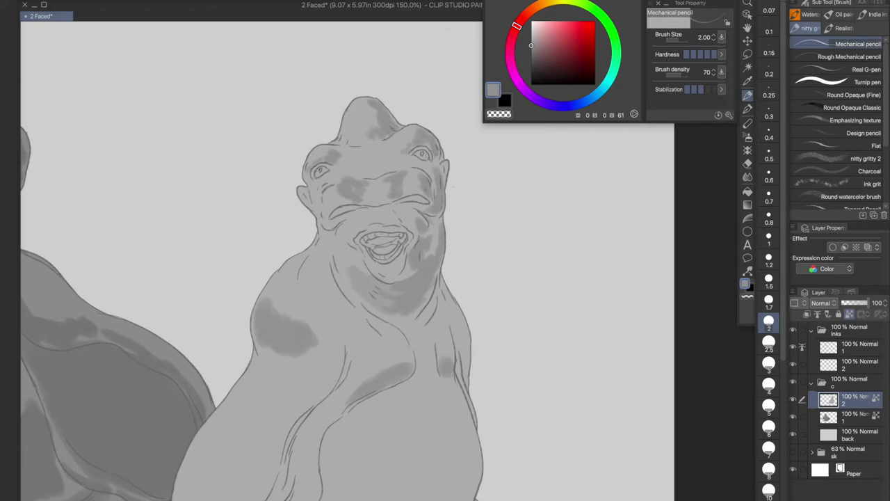
Redraw the right creature's upper lip, mouth line and a closed right eye
drag(363, 245, 410, 243)
drag(333, 215, 429, 195)
drag(363, 230, 411, 232)
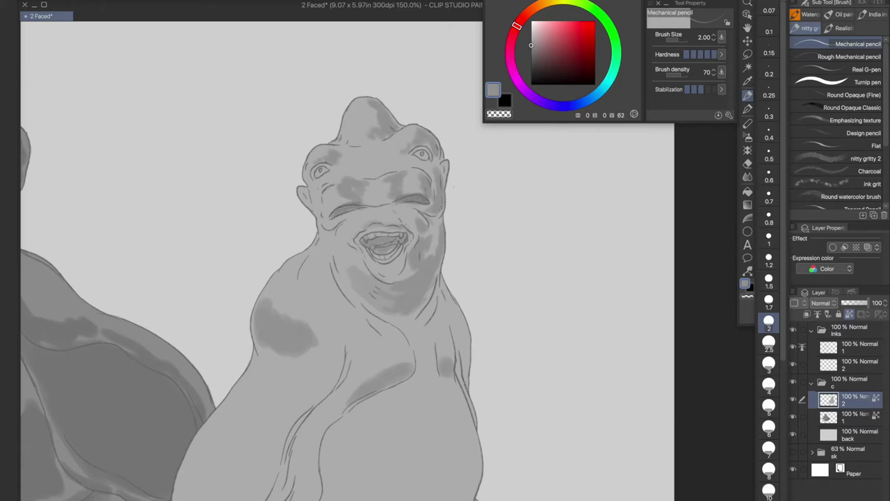
With both creatures in view, shade near the right creature's base and along its side
drag(397, 271, 357, 199)
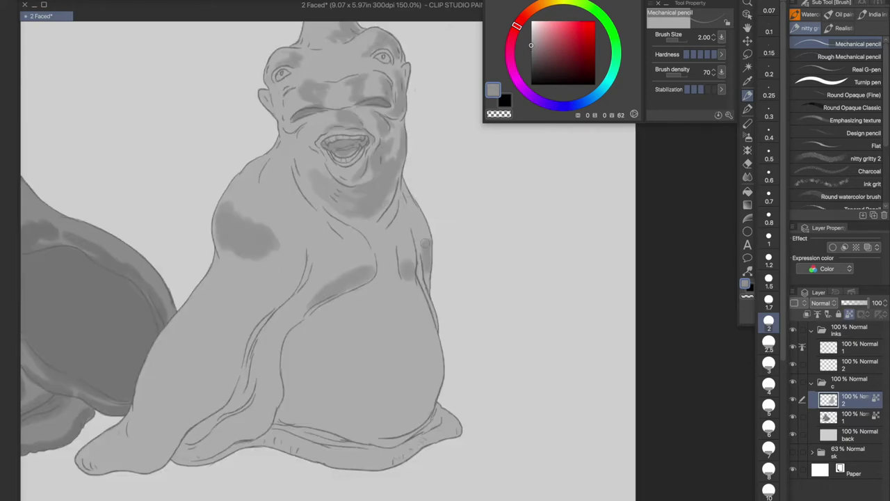
key(ctrl+alt+0)
drag(299, 407, 376, 389)
mouse_move(333, 414)
mouse_down()
mouse_move(393, 382)
mouse_move(352, 403)
mouse_up()
drag(398, 343, 377, 375)
drag(394, 320, 373, 341)
Darken the right creature's lower-left folds and the full length of its base
mouse_move(321, 419)
mouse_down()
mouse_move(304, 436)
mouse_move(261, 445)
mouse_up()
drag(371, 364, 315, 438)
drag(354, 404, 328, 426)
mouse_move(367, 391)
mouse_down()
mouse_move(330, 425)
mouse_move(363, 396)
mouse_up()
mouse_move(390, 335)
mouse_down()
mouse_move(367, 398)
mouse_move(334, 435)
mouse_up()
drag(391, 423, 354, 429)
drag(465, 427, 394, 441)
mouse_move(513, 417)
mouse_down()
mouse_move(432, 440)
mouse_move(458, 427)
mouse_up()
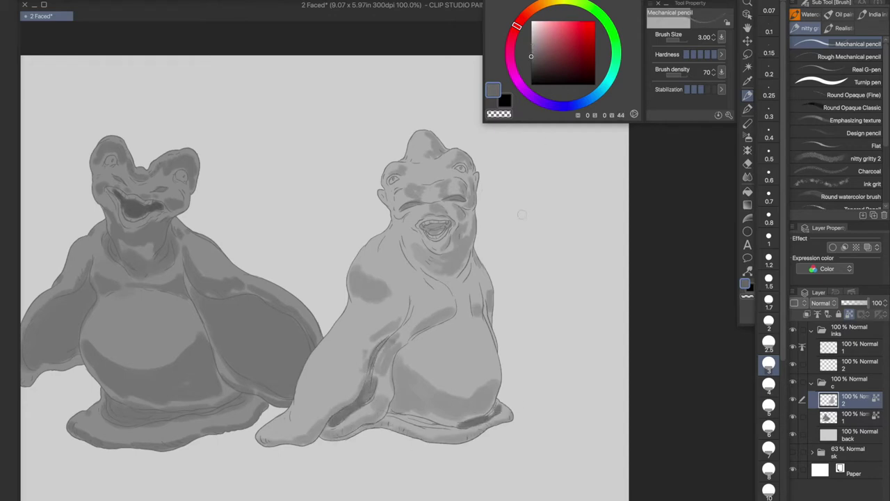
drag(386, 413, 451, 429)
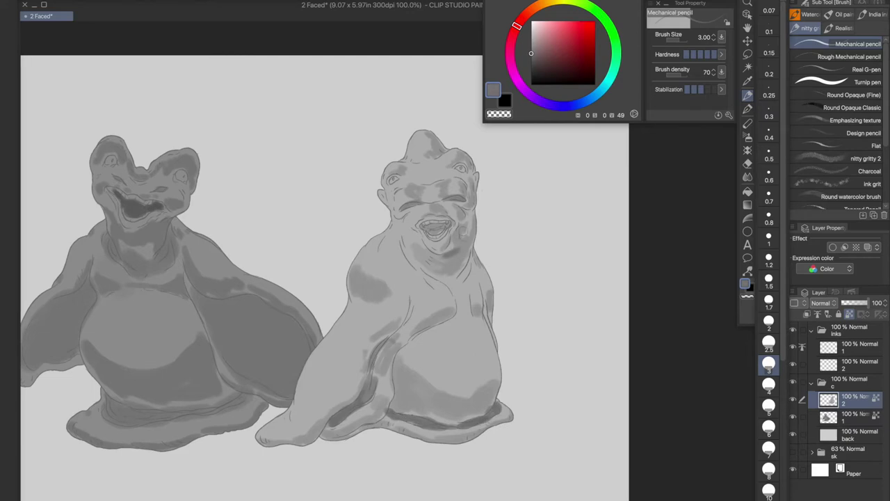
Add faint lighter-grey strokes on the right creature's chest at brush size 1.2
click(768, 259)
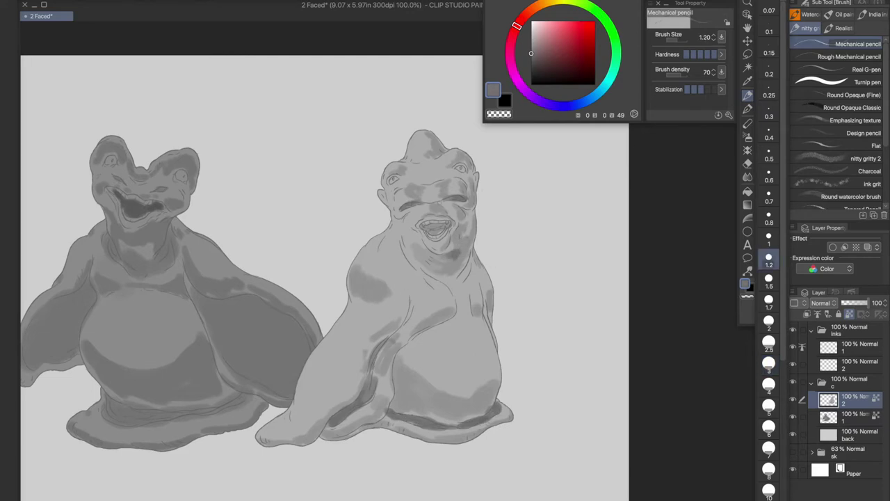
click(768, 278)
mouse_move(405, 284)
mouse_down()
mouse_move(393, 320)
mouse_move(359, 311)
mouse_move(397, 305)
mouse_up()
Darken the left creature's mouth interior and upper lip, lighten the tongue, and darken the nostril
click(768, 321)
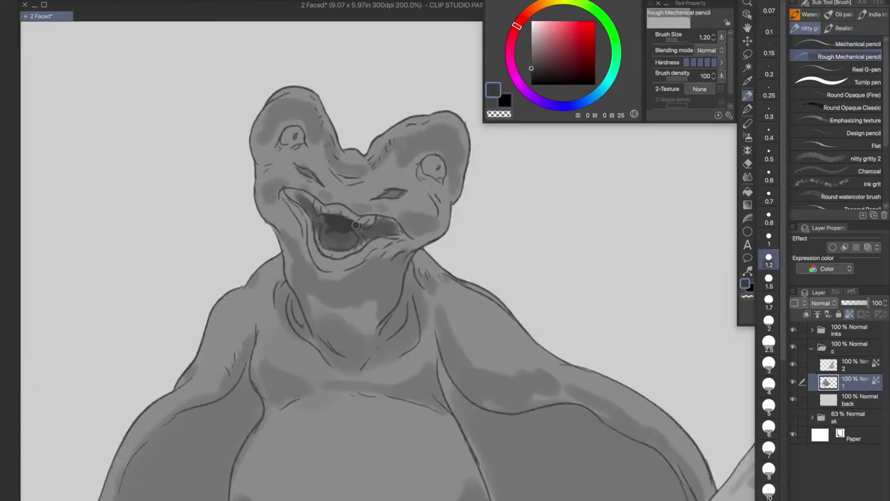
drag(392, 230, 379, 218)
drag(306, 202, 323, 222)
drag(285, 187, 369, 237)
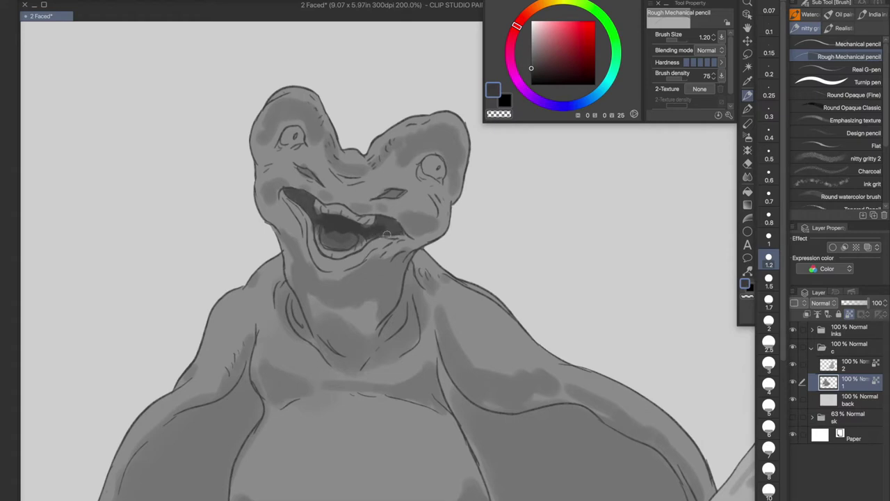
alt+click(381, 227)
drag(348, 237, 330, 245)
alt+click(339, 233)
drag(381, 195, 402, 192)
Add a dark stroke by the eye, shade both sides of the neck, and darken the foreheads with a flat brush
drag(302, 168, 314, 176)
alt+click(327, 306)
drag(299, 292, 298, 327)
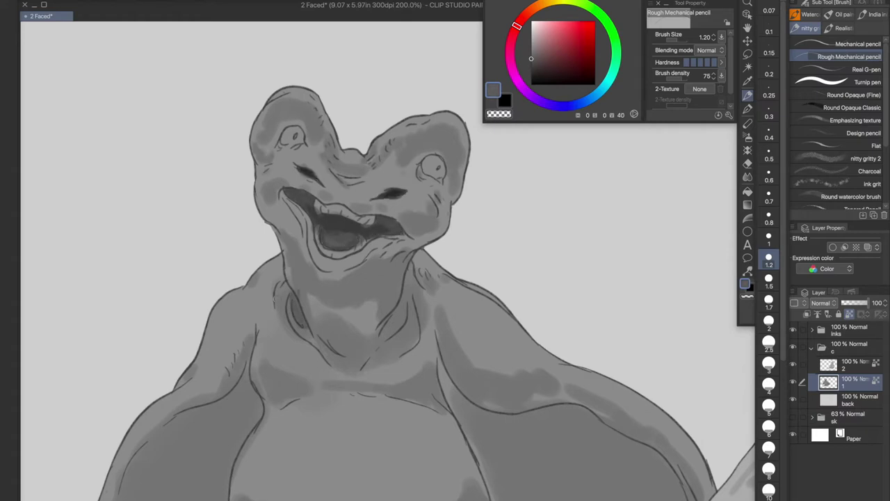
mouse_move(403, 295)
mouse_down()
mouse_move(379, 345)
mouse_move(396, 355)
mouse_up()
click(848, 146)
drag(278, 125, 263, 148)
drag(389, 139, 410, 159)
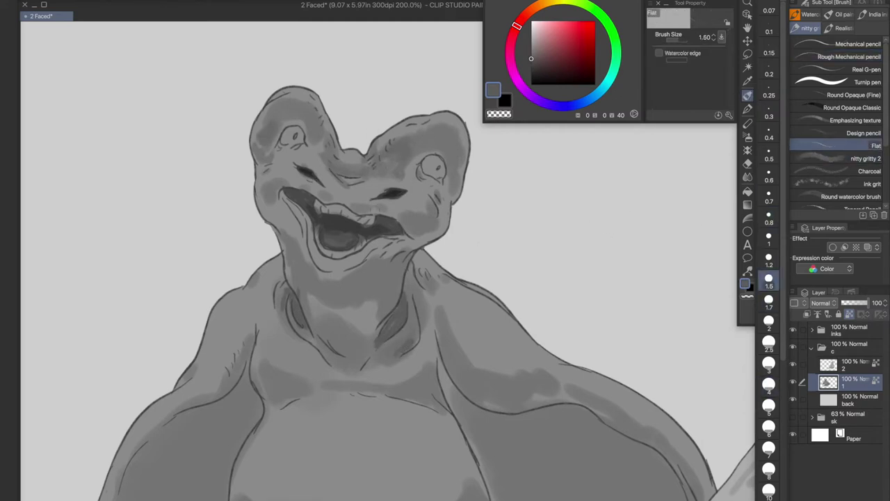
Add a light grey highlight in the right eye
scroll(411, 164, down, 3)
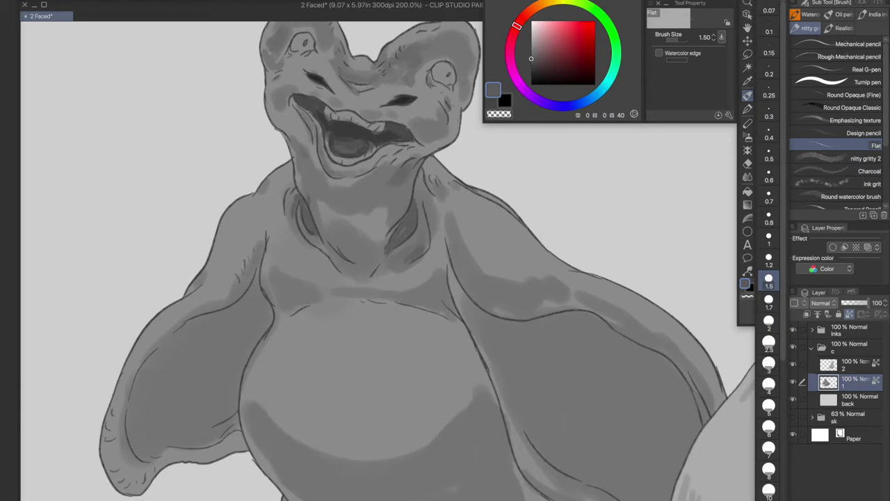
scroll(396, 153, up, 2)
click(539, 47)
click(531, 29)
drag(437, 128, 446, 134)
Switch to a mid grey at brush size 3 and darken the left creature's left arm
click(530, 48)
click(769, 237)
click(531, 57)
scroll(361, 209, down, 2)
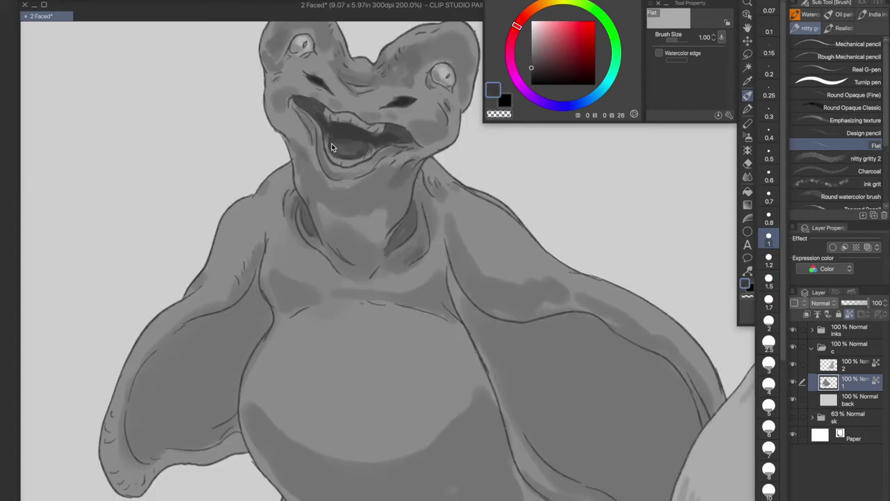
click(769, 301)
click(530, 75)
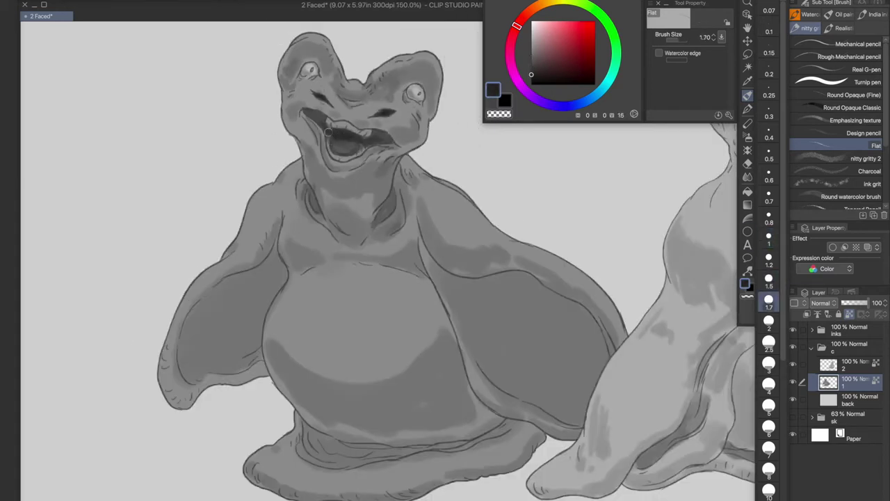
click(530, 78)
click(530, 57)
click(768, 362)
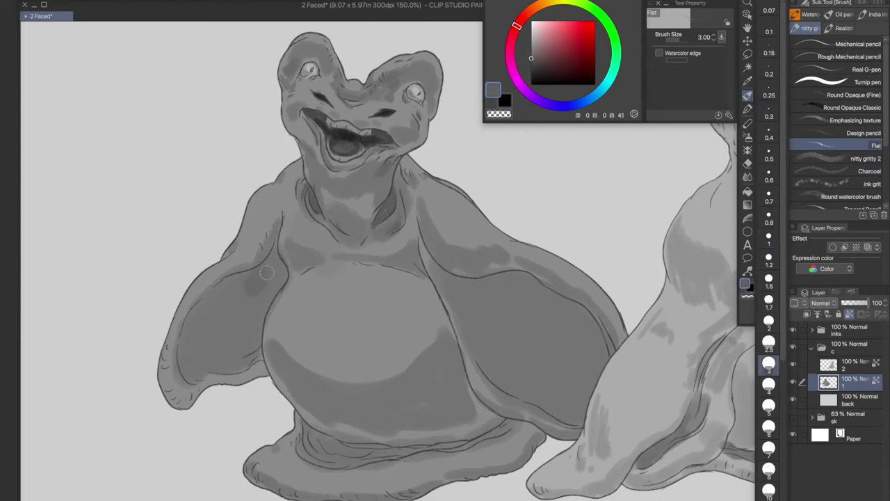
scroll(263, 268, down, 2)
drag(263, 268, 270, 247)
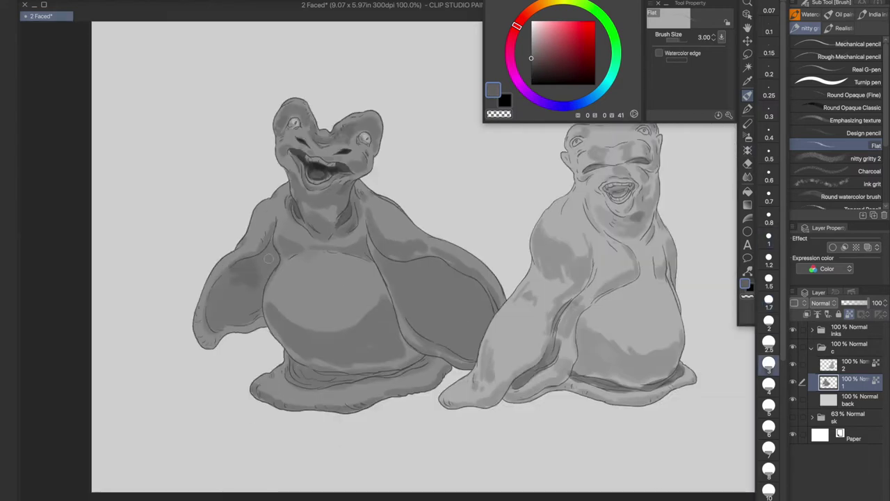
drag(230, 306, 217, 301)
Shade the right arm's upper, lower and inner edges and the belly's lower edge
mouse_move(405, 297)
mouse_down()
mouse_move(413, 274)
mouse_move(445, 270)
mouse_move(404, 301)
mouse_up()
drag(447, 341, 473, 285)
mouse_move(383, 327)
mouse_down()
mouse_move(367, 351)
mouse_move(410, 361)
mouse_up()
drag(393, 325, 384, 288)
mouse_move(402, 341)
mouse_down()
mouse_move(295, 358)
mouse_move(268, 306)
mouse_up()
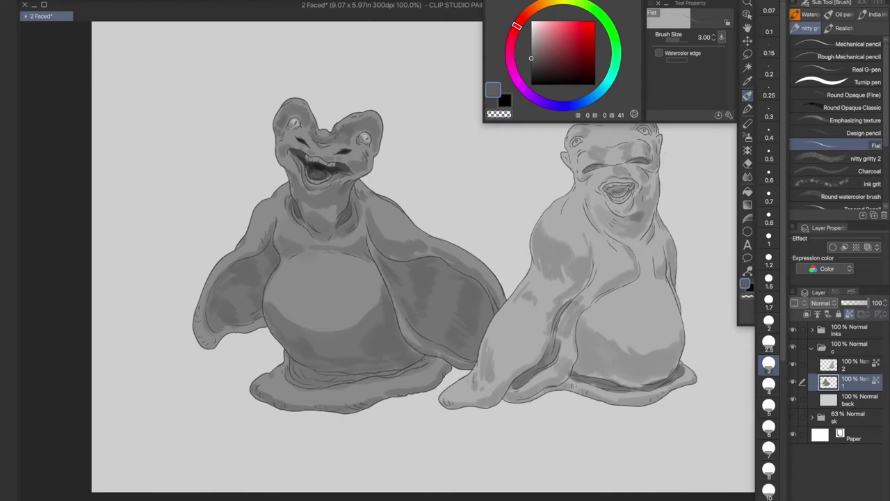
mouse_move(445, 365)
mouse_down()
mouse_move(410, 382)
mouse_move(278, 368)
mouse_move(268, 386)
mouse_up()
With a darker grey at brush size 1.7, darken the fold under the belly
click(531, 64)
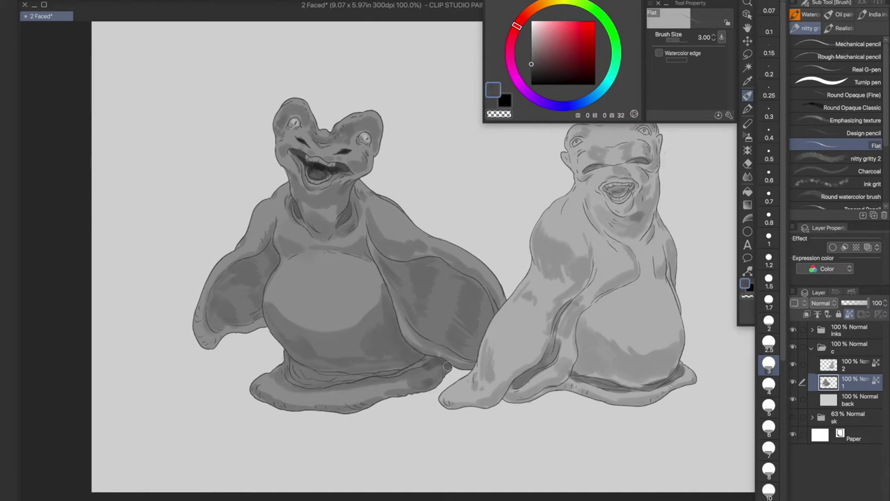
scroll(466, 348, up, 1)
click(768, 299)
click(531, 59)
mouse_move(253, 335)
mouse_down()
mouse_move(216, 306)
mouse_move(286, 319)
mouse_up()
drag(220, 310, 379, 312)
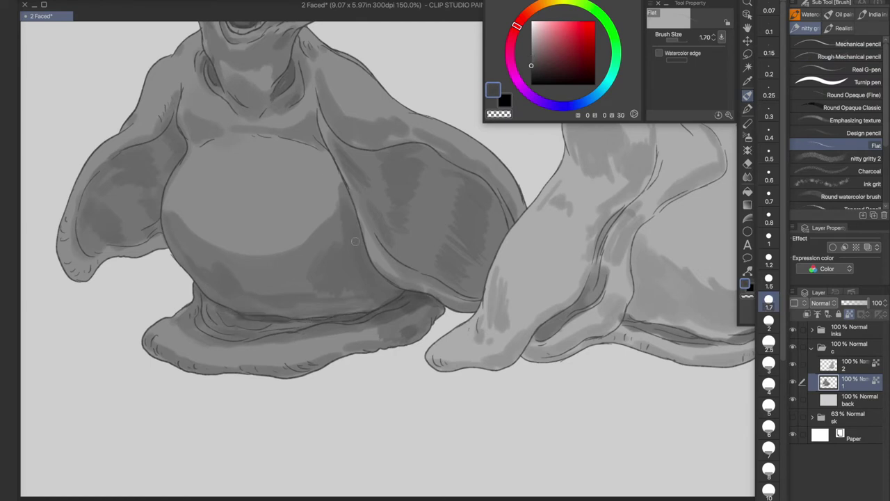
Darken the left creature's chest and shoulder and mark the right shoulder
alt+click(332, 174)
scroll(307, 109, down, 1)
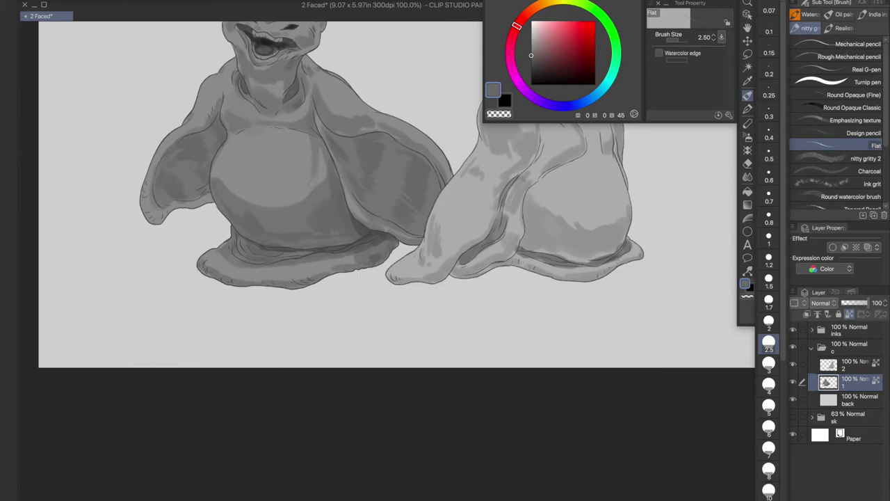
alt+click(349, 234)
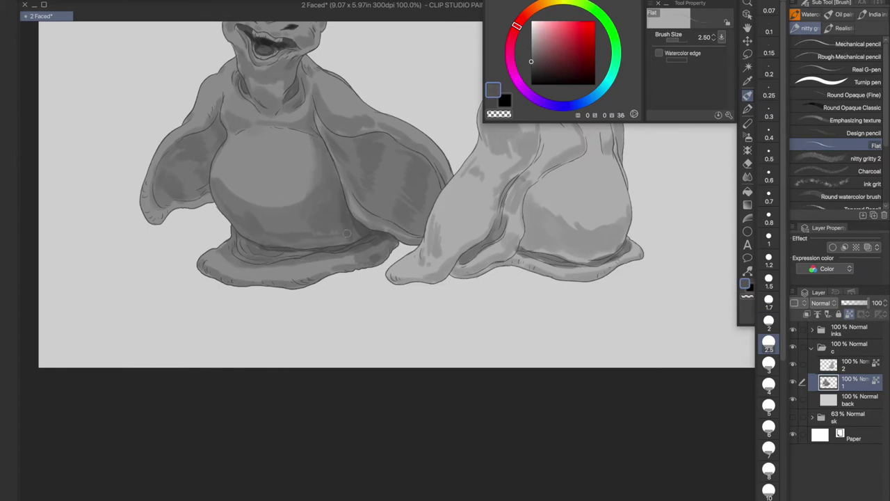
drag(344, 123, 401, 187)
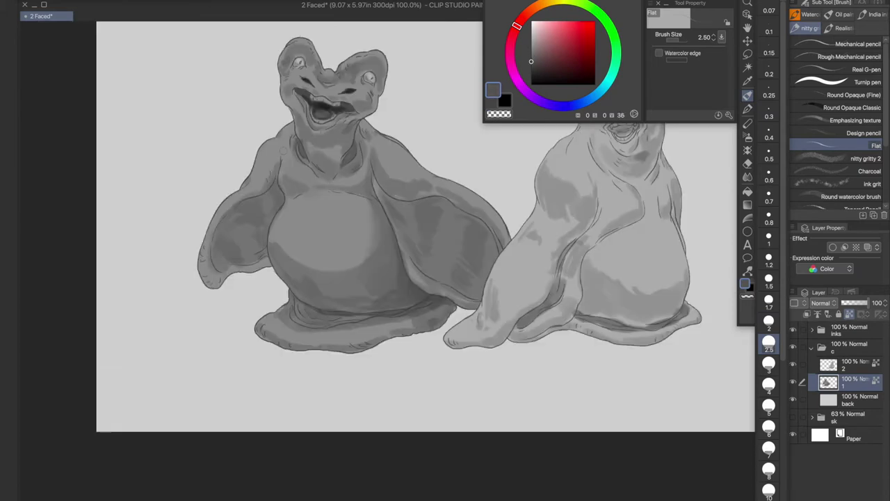
drag(270, 194, 273, 213)
mouse_move(410, 204)
mouse_down()
mouse_move(431, 201)
mouse_move(426, 238)
mouse_up()
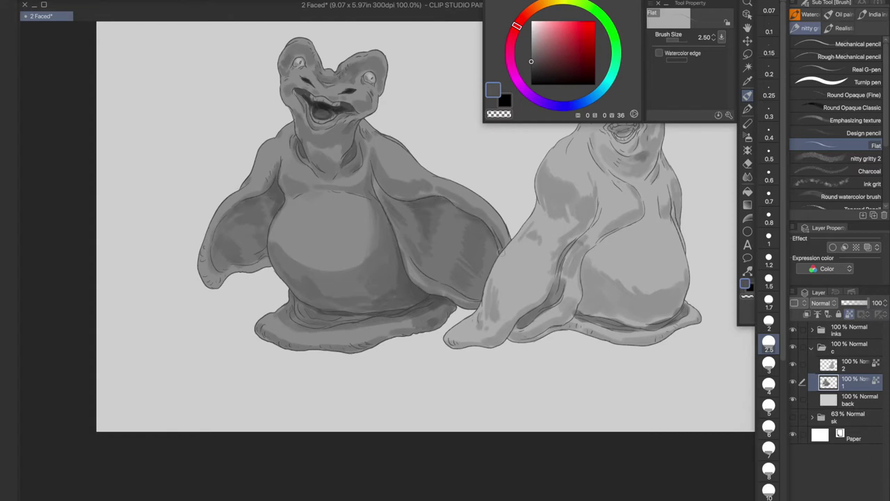
Sample mid and darker greys from the painting with a 1.7 brush
alt+click(461, 273)
alt+click(420, 213)
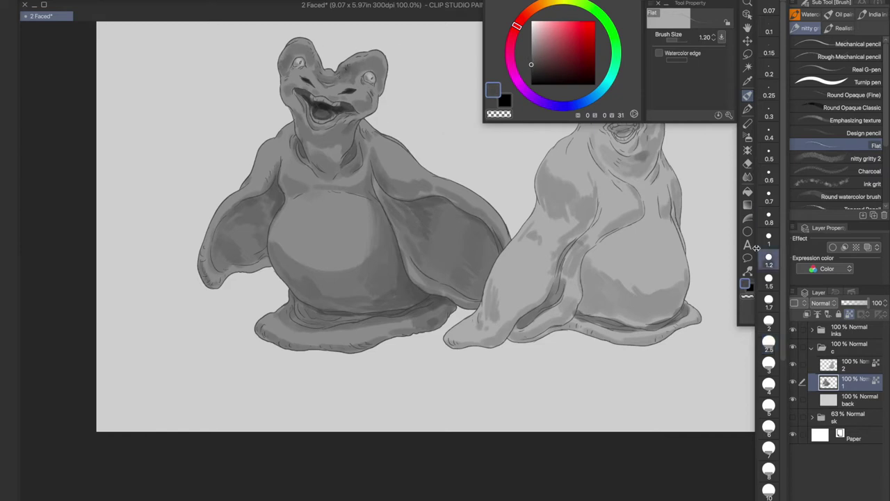
key(bracketleft)
key(bracketleft)
alt+click(209, 275)
alt+click(224, 222)
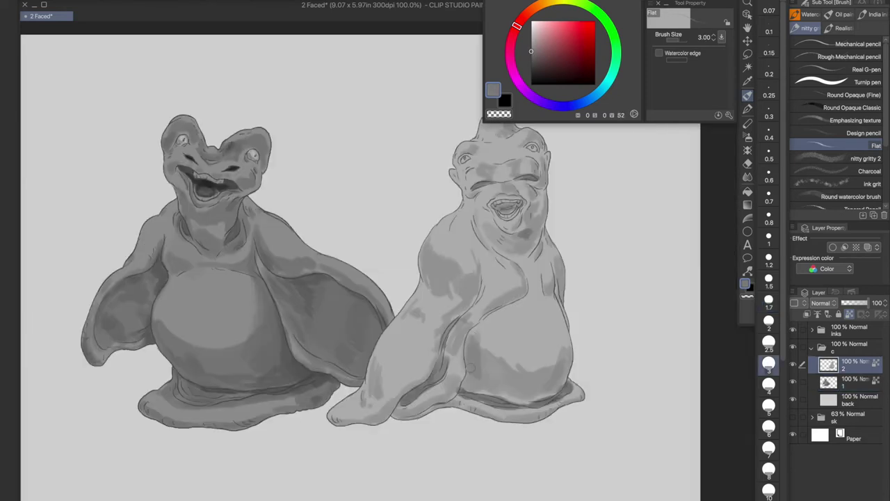
Shade the right creature's chest, belly, lower belly, base and left leg edge with the Flat brush
drag(460, 359, 473, 248)
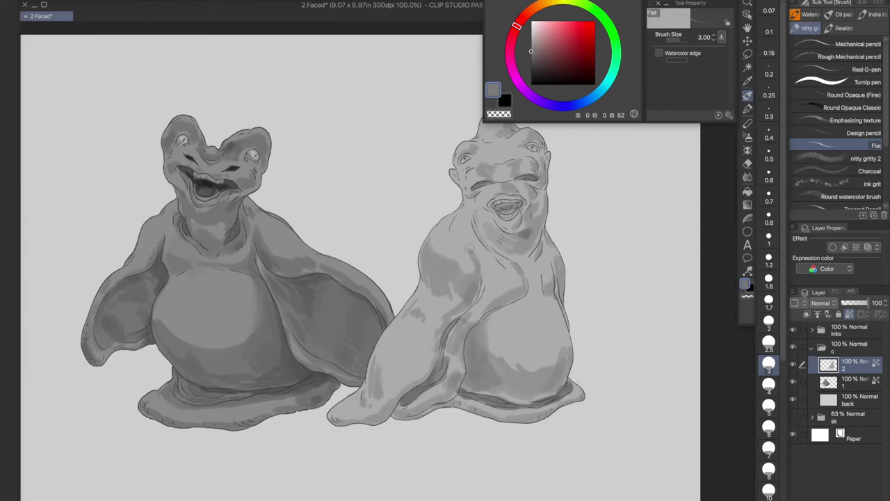
drag(515, 369, 505, 316)
drag(521, 355, 552, 362)
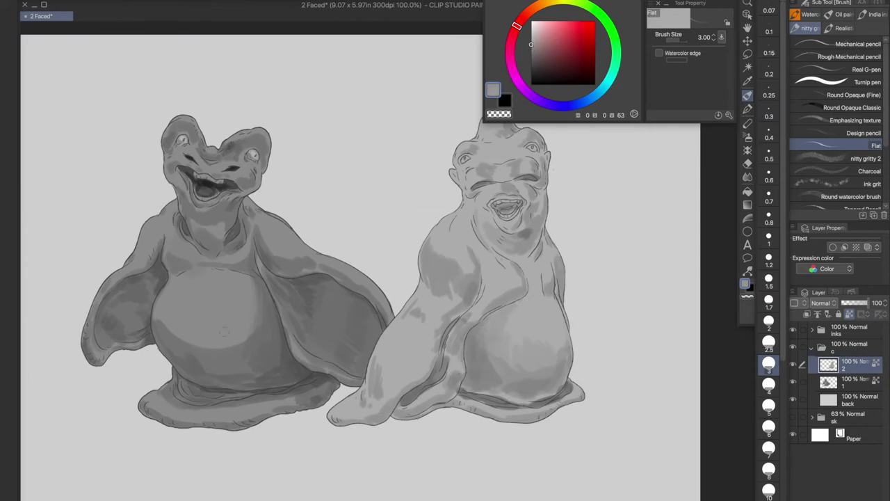
drag(438, 387, 414, 402)
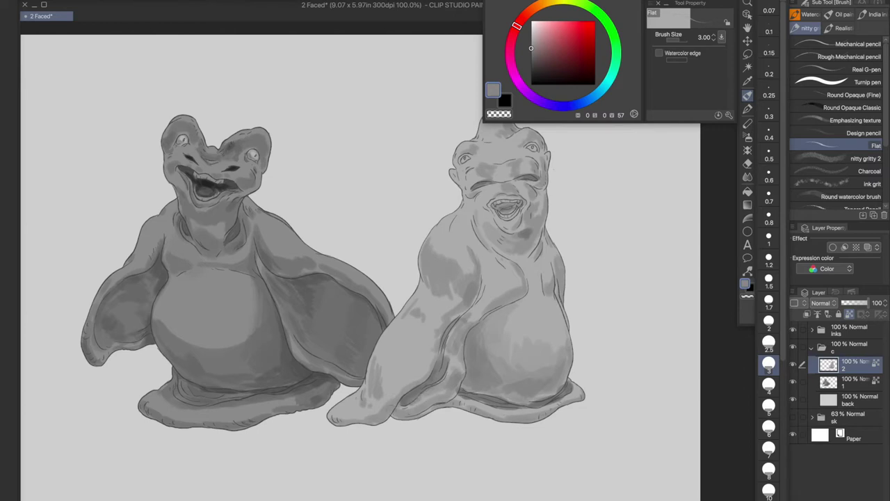
drag(383, 341, 387, 388)
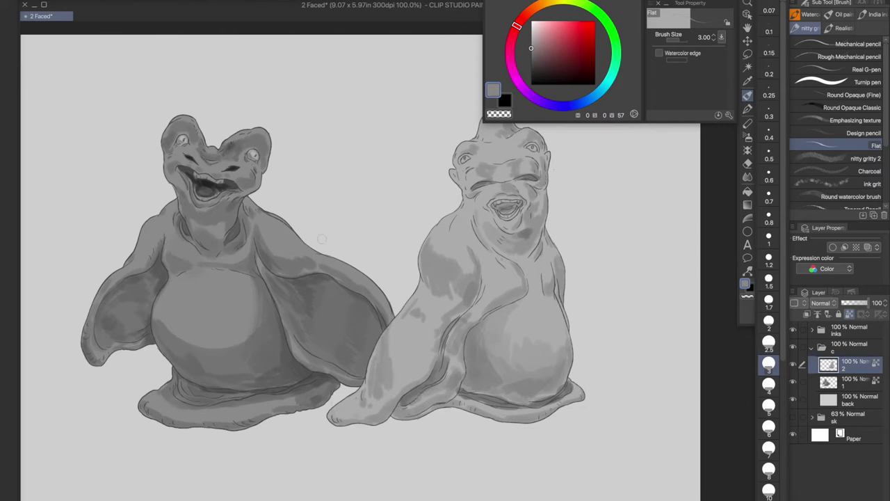
scroll(572, 215, up, 3)
Darken the mouth interior behind the teeth with a textured pencil at size 0.8
click(848, 56)
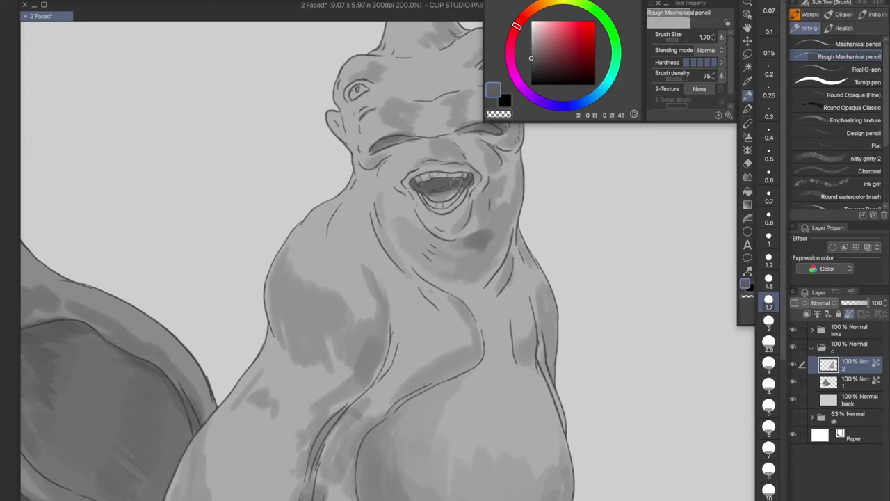
drag(421, 182, 455, 190)
click(768, 215)
scroll(427, 189, up, 3)
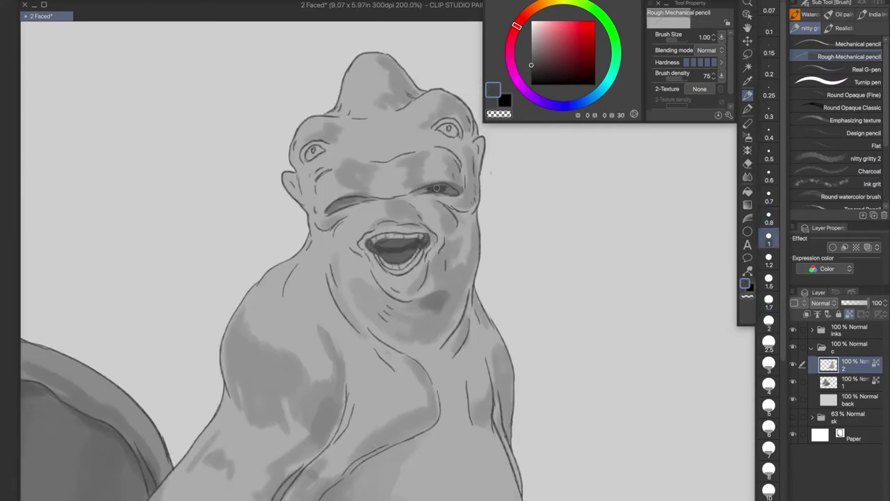
drag(439, 267, 507, 267)
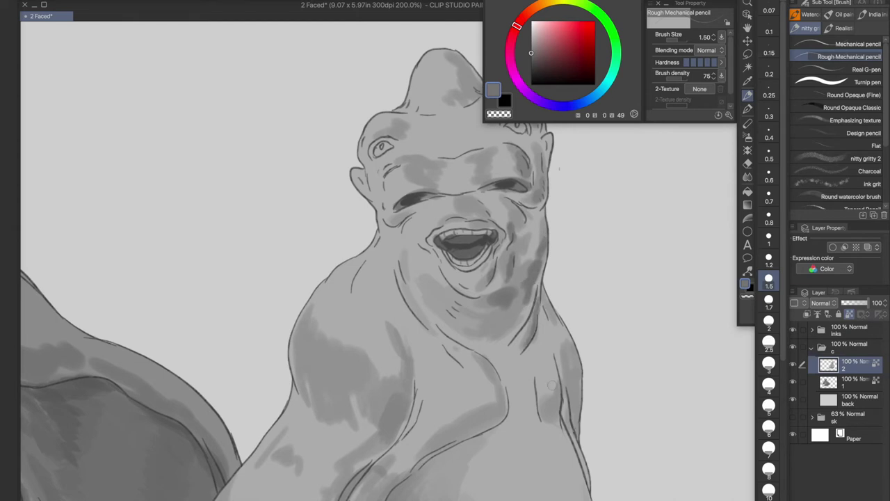
mouse_move(463, 447)
mouse_down()
mouse_move(412, 409)
mouse_move(387, 479)
mouse_up()
Zoom in on the face and shade the top of the head darker with the Flat brush
alt+click(384, 273)
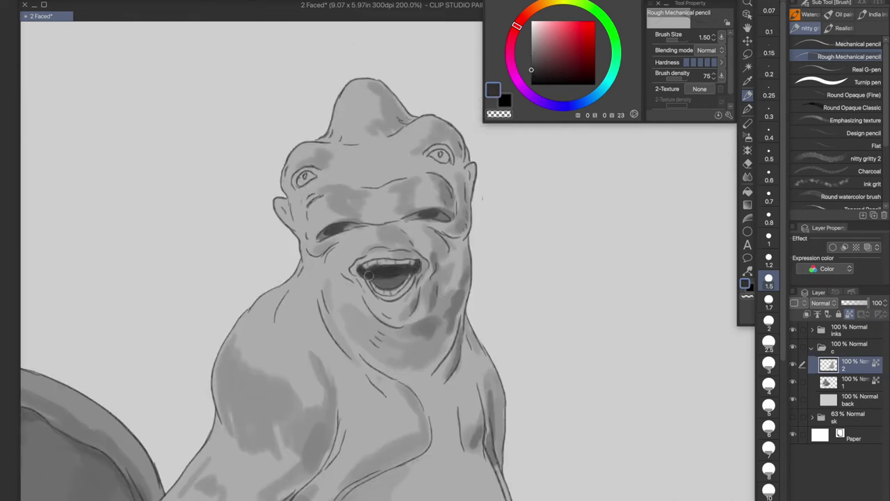
scroll(369, 275, up, 2)
drag(110, 48, 259, 187)
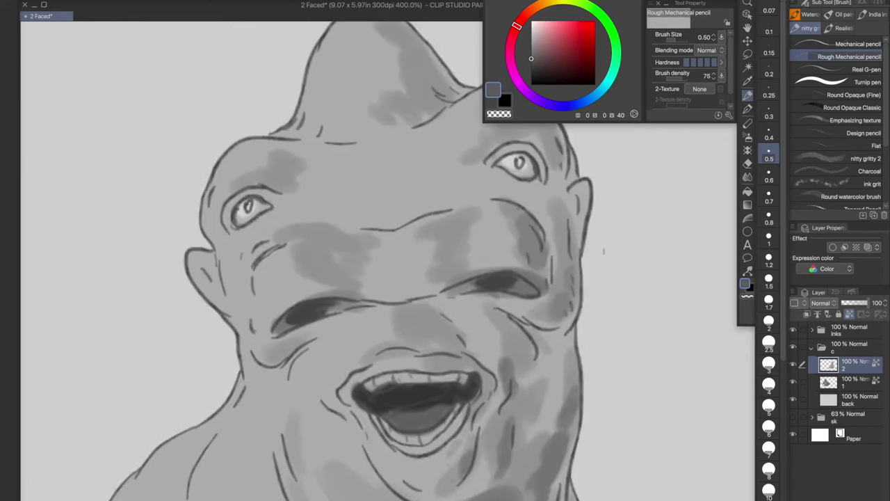
scroll(256, 168, down, 3)
alt+click(304, 143)
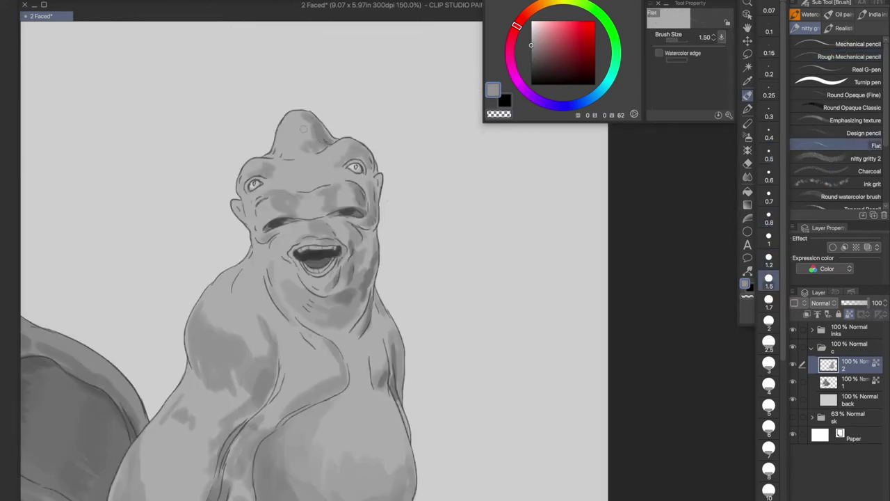
drag(306, 125, 313, 142)
alt+click(314, 139)
alt+click(369, 167)
scroll(387, 199, down, 5)
alt+click(294, 130)
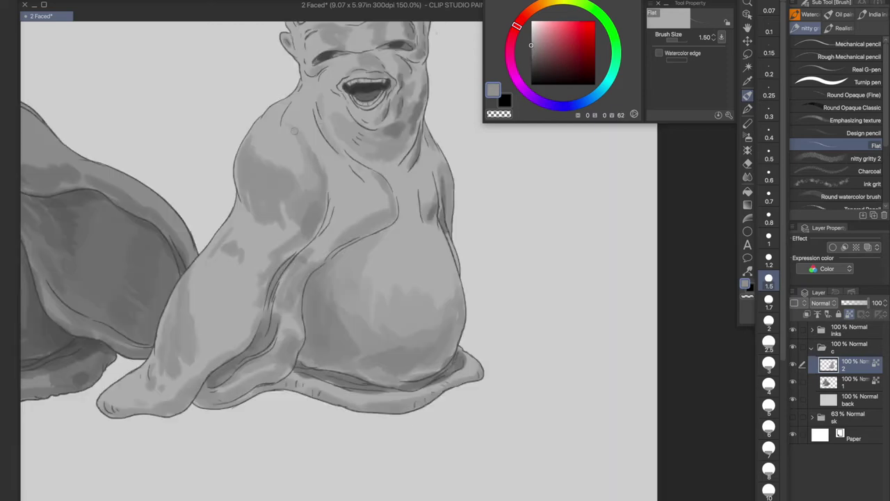
scroll(318, 232, down, 2)
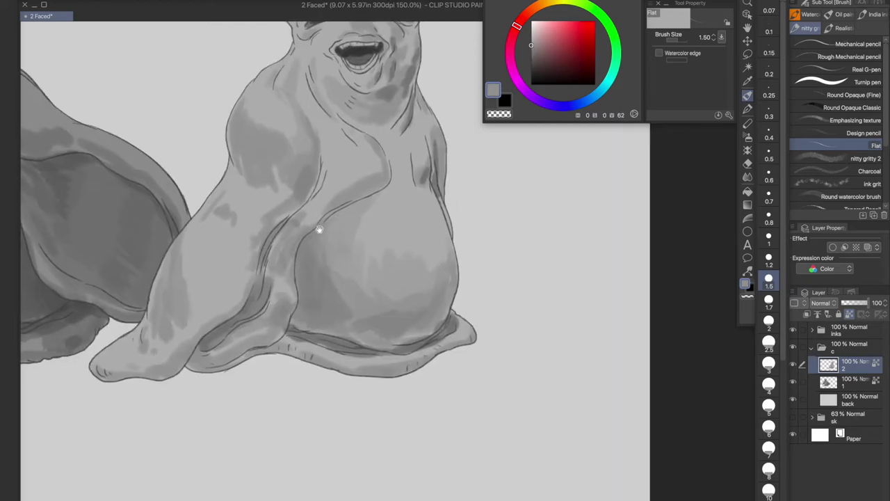
alt+click(324, 164)
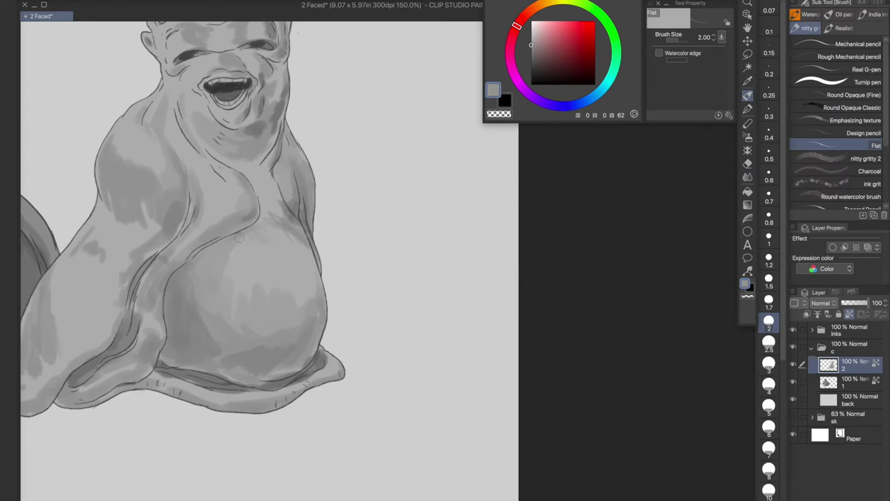
Sample a grey from the painting and apply a dark gradient across the backdrop
alt+click(284, 220)
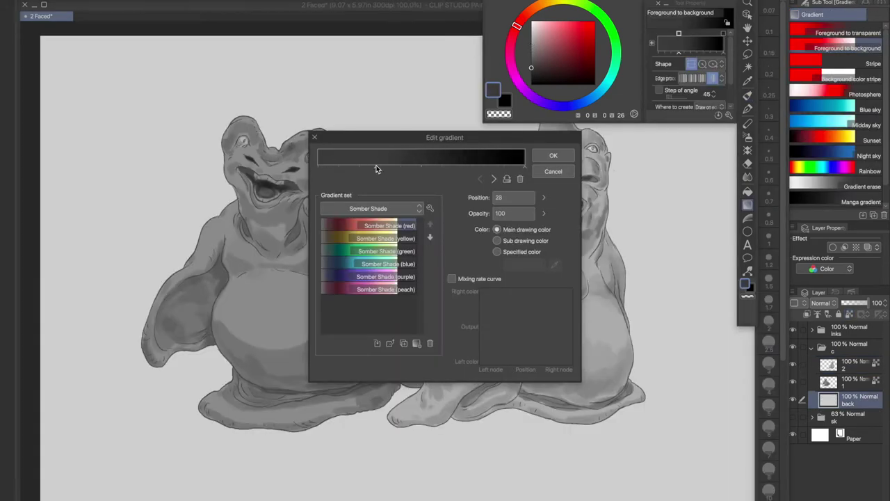
click(548, 156)
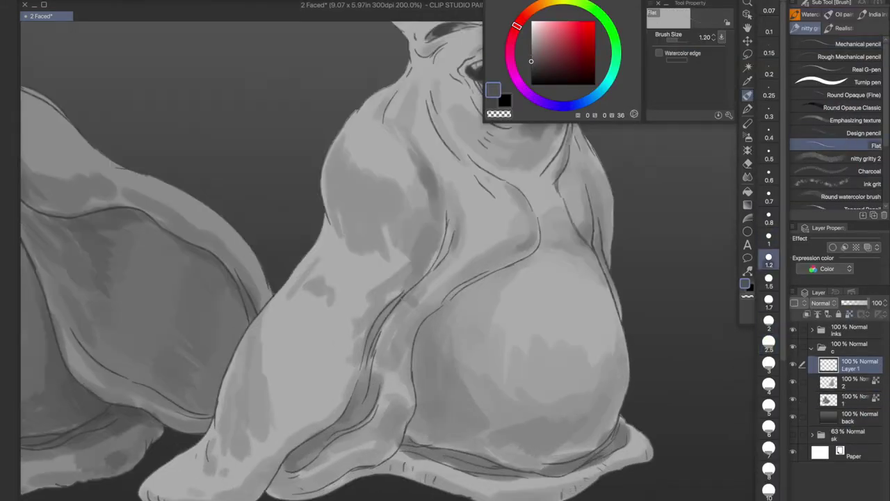
Darken the crease up the right creature's body and shade along its bottom hem
drag(336, 429, 445, 233)
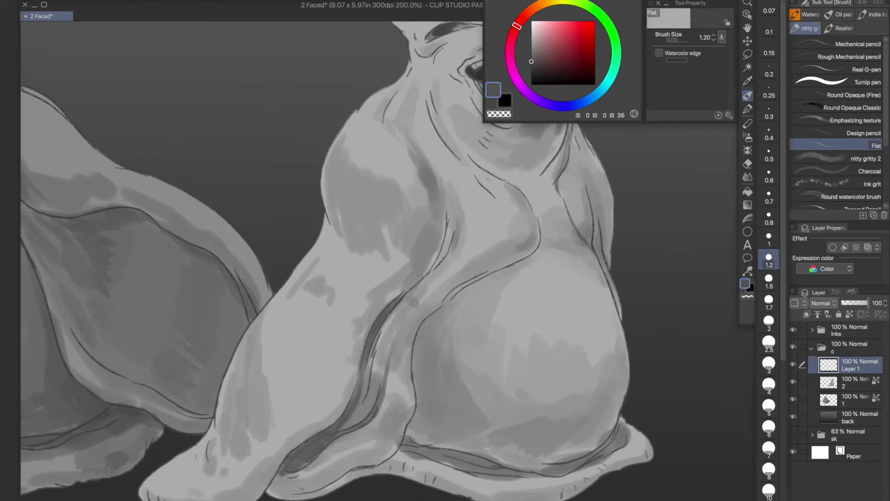
mouse_move(416, 450)
mouse_down()
mouse_move(544, 477)
mouse_move(629, 435)
mouse_up()
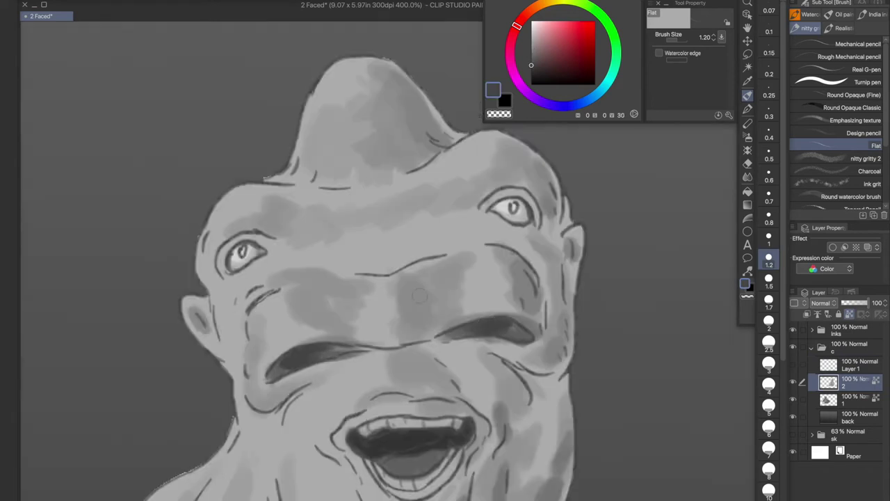
alt+click(419, 295)
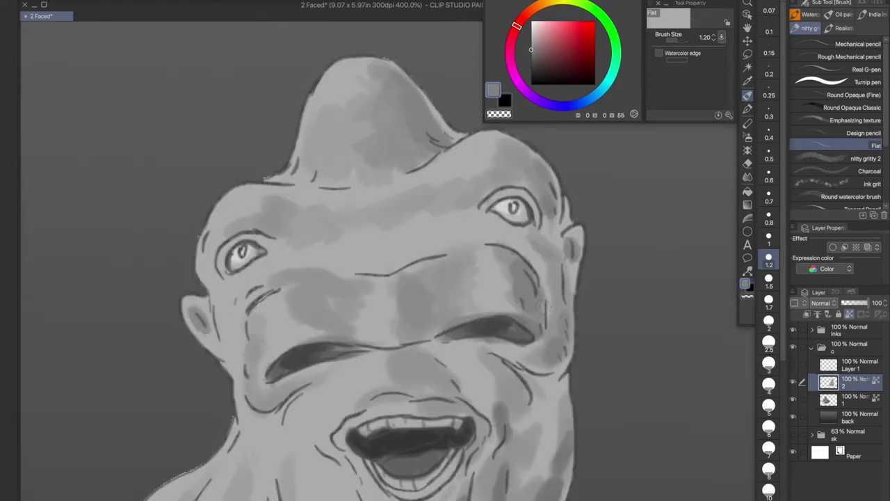
Ink the crease below the right eye and the lower lip lines in dark grey with a fine pencil at size 0.8
click(857, 44)
alt+click(514, 268)
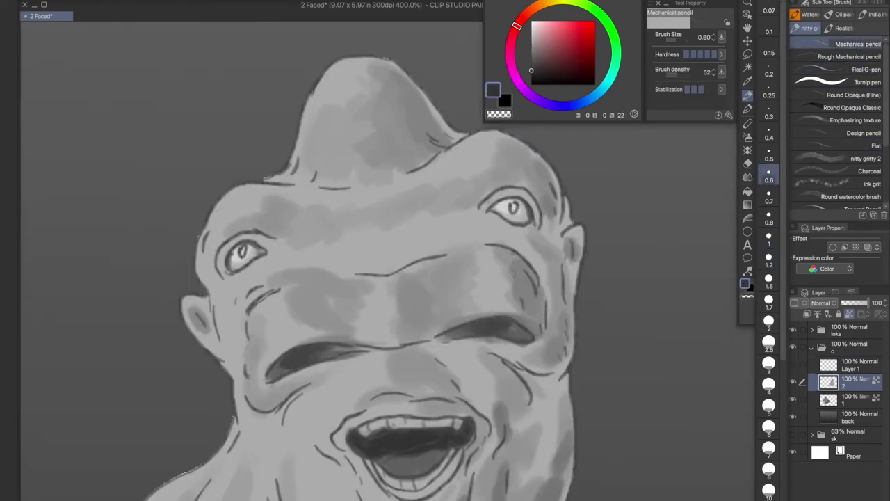
mouse_move(506, 249)
mouse_down()
mouse_move(523, 294)
mouse_move(427, 336)
mouse_up()
mouse_move(264, 363)
mouse_down()
mouse_move(362, 335)
mouse_move(340, 335)
mouse_up()
click(768, 217)
drag(262, 392, 375, 338)
mouse_move(454, 339)
mouse_down()
mouse_move(545, 353)
mouse_move(500, 354)
mouse_up()
At brush size 1.5, add face strokes and shade between the brows and the left brow
drag(473, 313, 433, 331)
scroll(452, 247, down, 1)
click(768, 282)
drag(393, 196, 429, 212)
drag(345, 218, 413, 212)
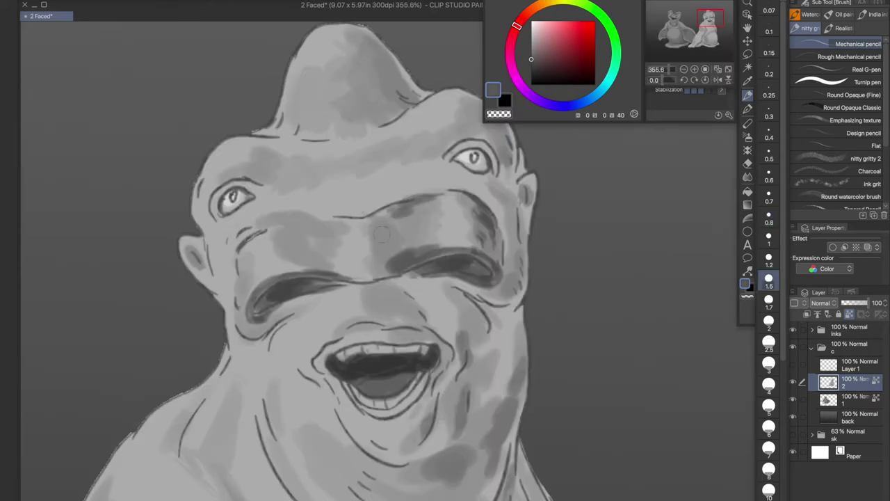
alt+click(386, 249)
mouse_move(389, 258)
mouse_down()
mouse_move(400, 205)
mouse_move(398, 222)
mouse_move(445, 203)
mouse_up()
alt+click(373, 267)
mouse_move(348, 275)
mouse_down()
mouse_move(321, 217)
mouse_move(336, 222)
mouse_up()
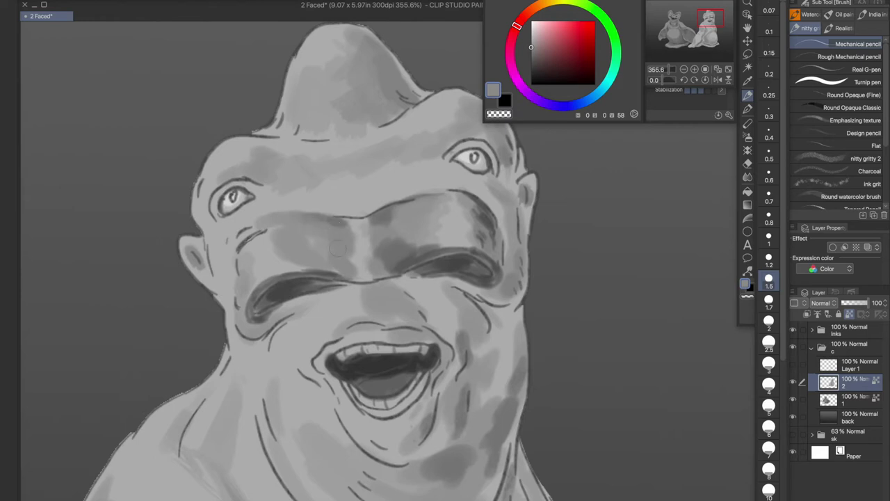
Darken both brows in very dark grey at sizes 1 and 0.7, and shade the left cheek edge
alt+click(252, 251)
key(bracketleft)
drag(238, 241, 243, 267)
scroll(390, 279, up, 1)
alt+click(286, 307)
drag(282, 309, 314, 296)
key(bracketleft)
drag(439, 278, 514, 272)
drag(262, 317, 325, 298)
alt+click(325, 248)
drag(240, 273, 250, 320)
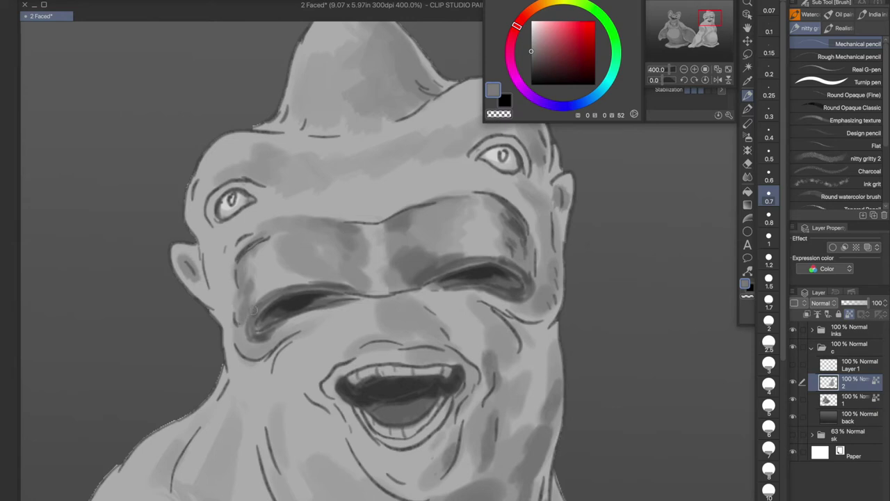
Shade the area below the mouth with a sampled face grey at brush size 1.5
scroll(432, 267, down, 4)
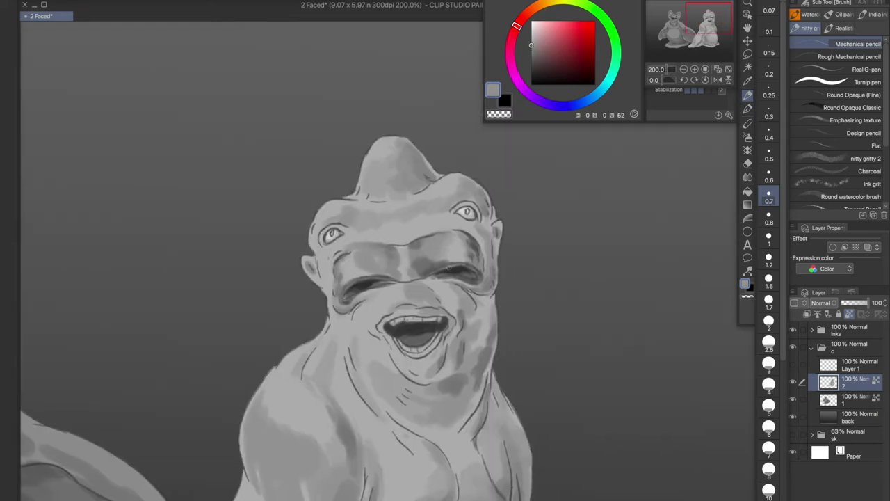
click(769, 278)
alt+click(446, 296)
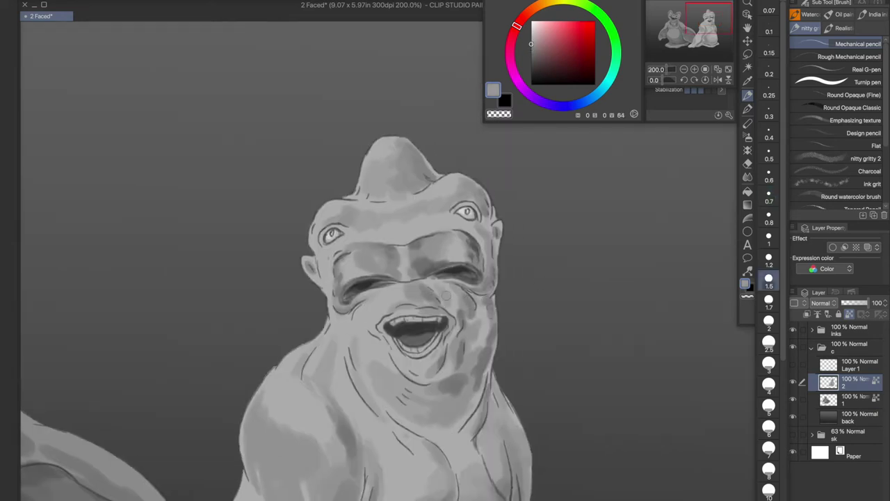
drag(417, 361, 442, 346)
alt+click(439, 360)
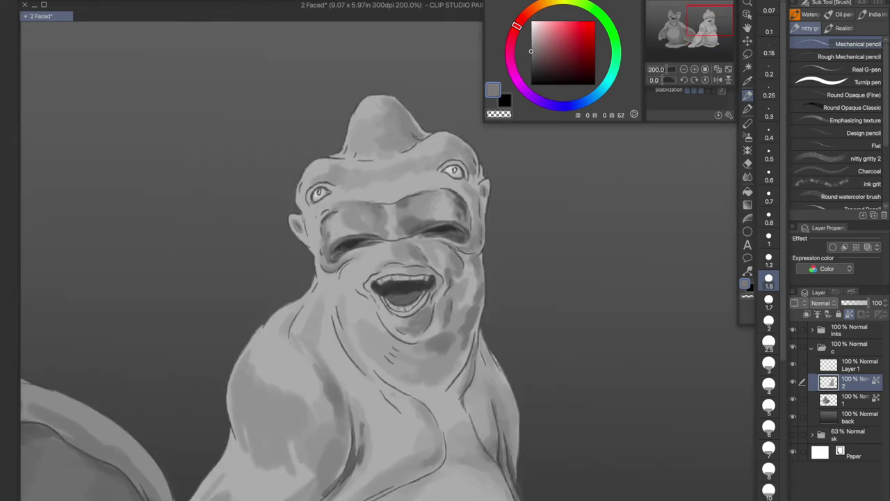
key(bracketleft)
key(bracketleft)
key(bracketleft)
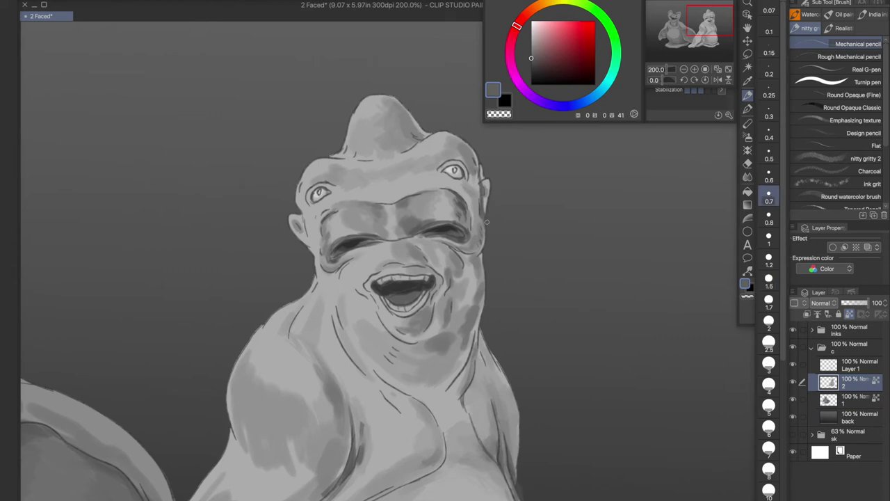
Darken the neck with several strokes of lighter grey at brush size 1.5
alt+click(483, 175)
key(bracketright)
key(bracketright)
key(bracketright)
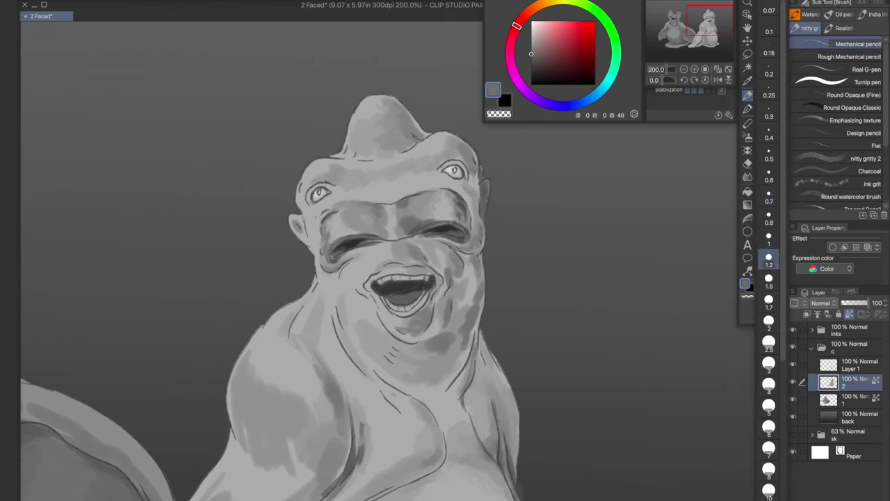
key(bracketright)
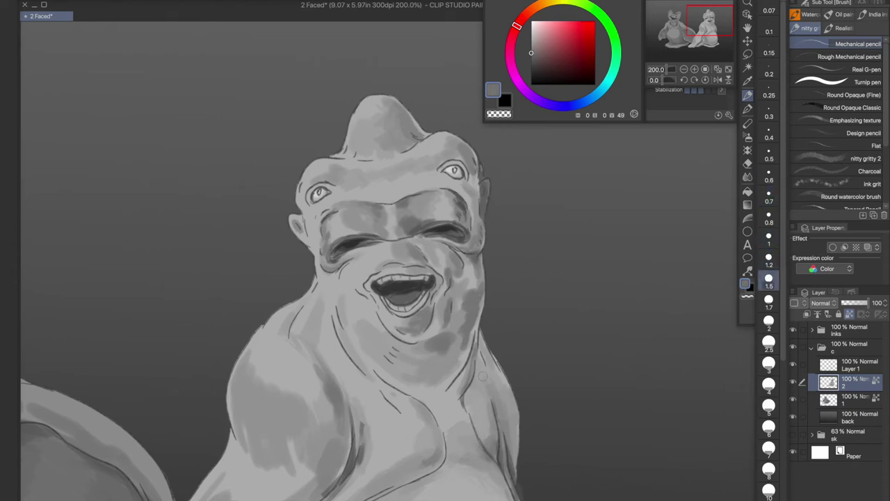
drag(459, 358, 438, 388)
drag(425, 356, 452, 382)
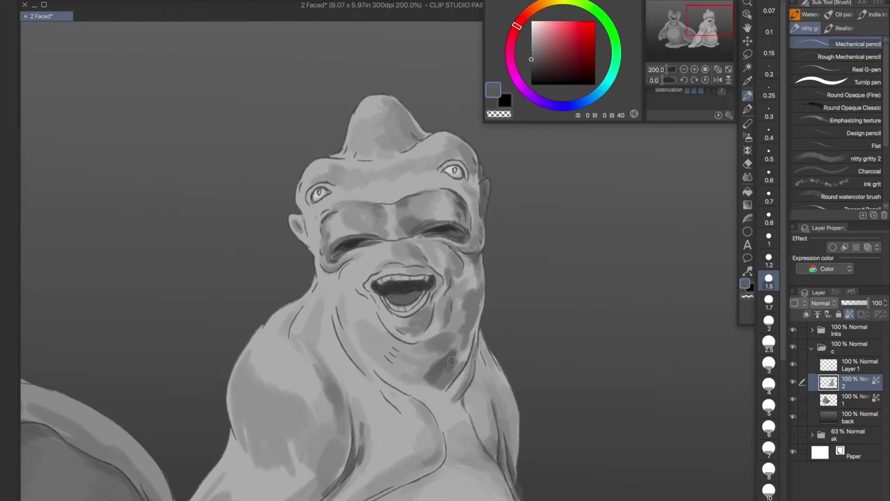
drag(462, 351, 447, 365)
drag(434, 365, 397, 386)
drag(427, 345, 407, 372)
Zoom out to show both creatures and shade the right creature's body edge with a larger brush
scroll(367, 165, up, 2)
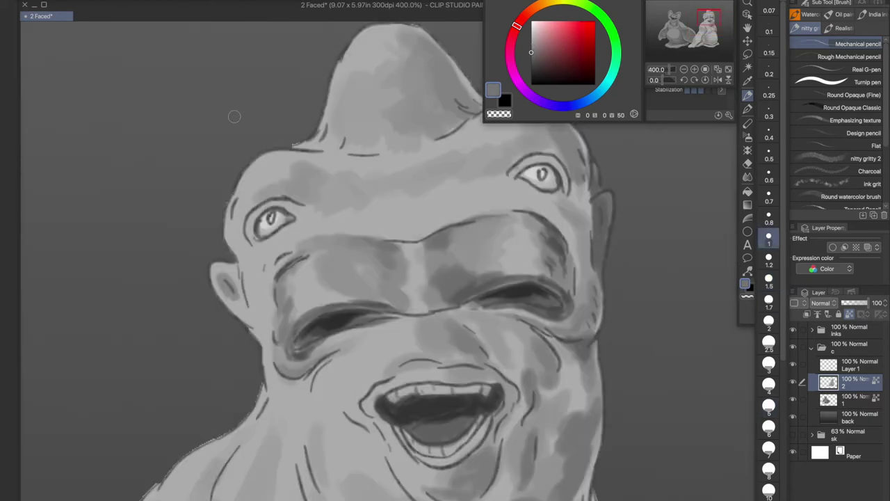
key(bracketleft)
key(bracketleft)
key(bracketleft)
key(ctrl+alt+0)
key(bracketright)
key(bracketright)
key(bracketright)
drag(521, 354, 528, 438)
mouse_move(535, 337)
mouse_down()
mouse_move(531, 445)
mouse_move(486, 455)
mouse_up()
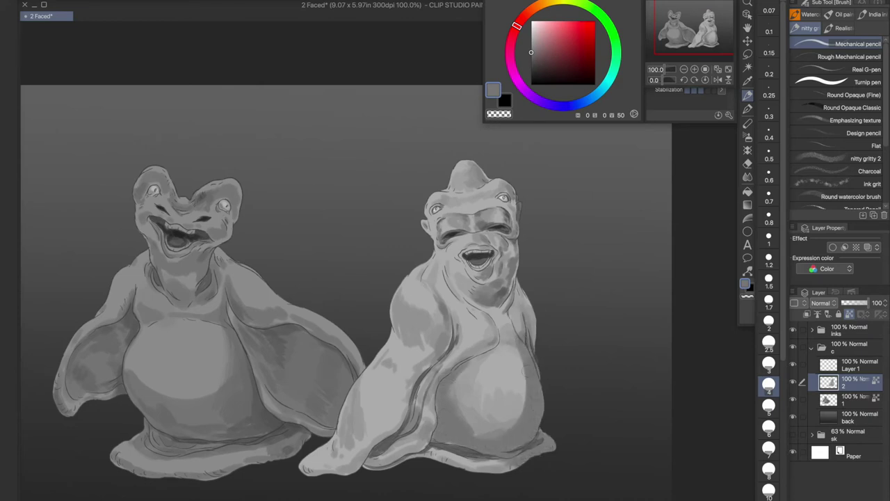
Darken the right creature's body and neck edges, then shade the left creature's wings and lower belly at size 3
drag(532, 306, 534, 335)
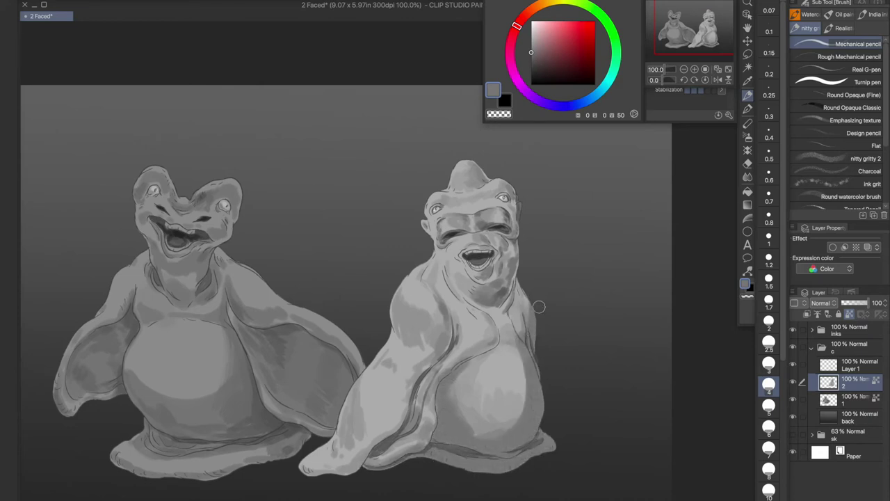
drag(520, 275, 516, 198)
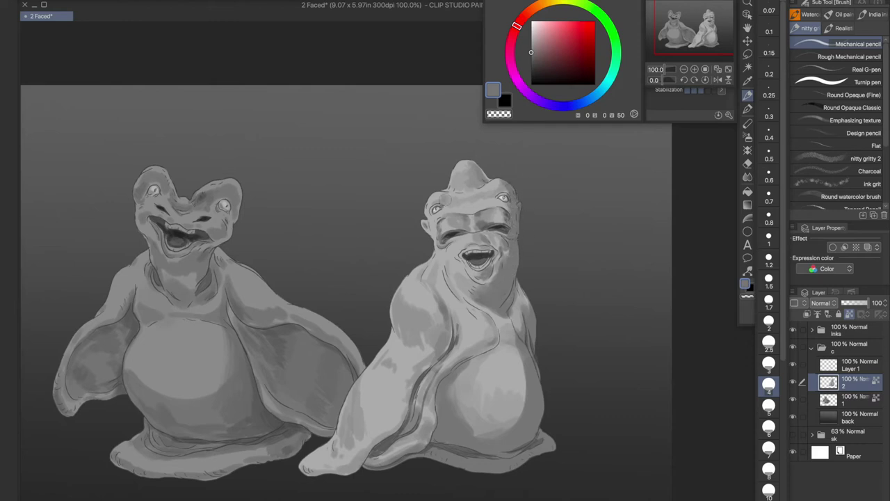
click(768, 320)
click(768, 362)
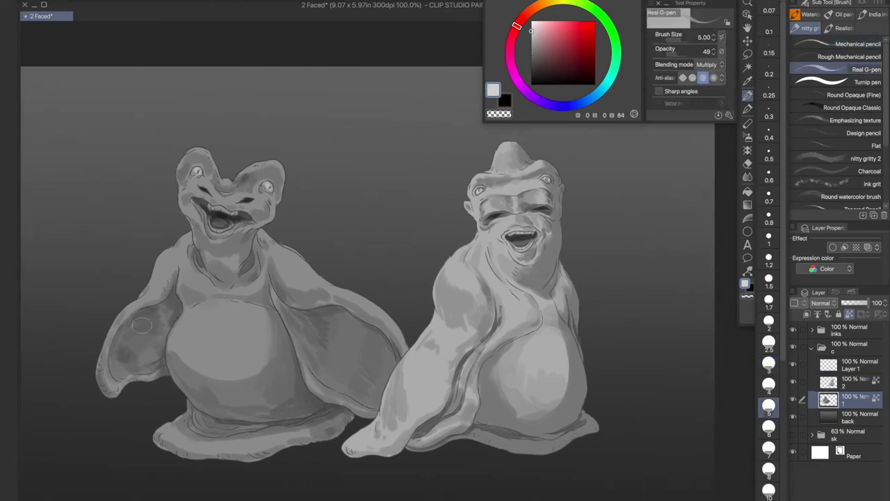
mouse_move(143, 327)
mouse_down()
mouse_move(174, 279)
mouse_move(112, 376)
mouse_move(156, 324)
mouse_move(123, 366)
mouse_move(154, 377)
mouse_up()
drag(313, 310, 395, 371)
mouse_move(307, 415)
mouse_down()
mouse_move(160, 428)
mouse_move(170, 417)
mouse_move(164, 349)
mouse_up()
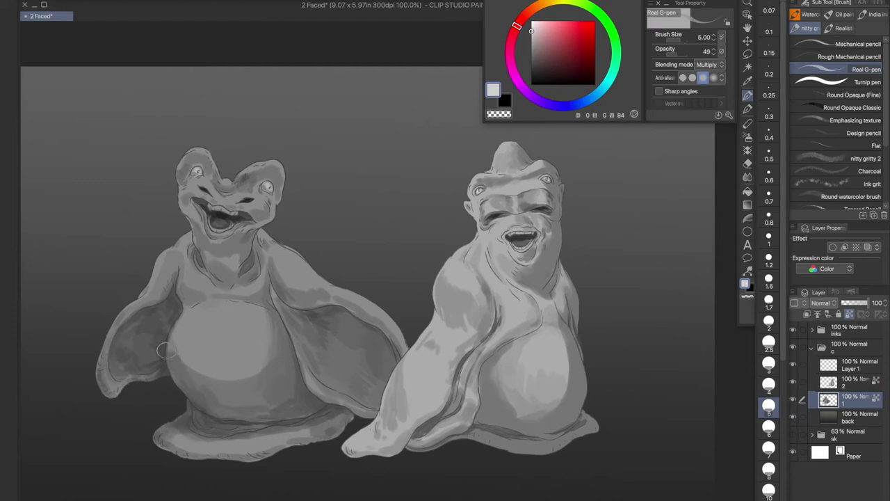
Add dark pencil strokes down the left creature's neck and chest
key(bracketleft)
key(bracketleft)
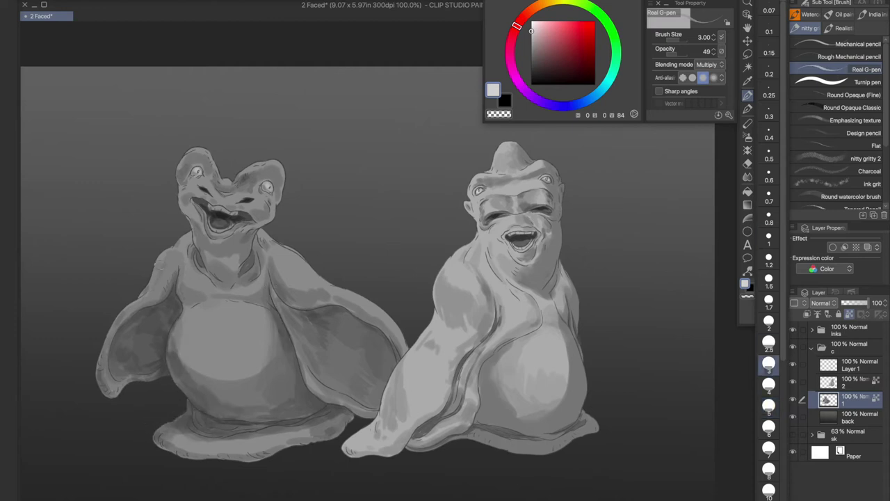
key(p)
alt+click(160, 277)
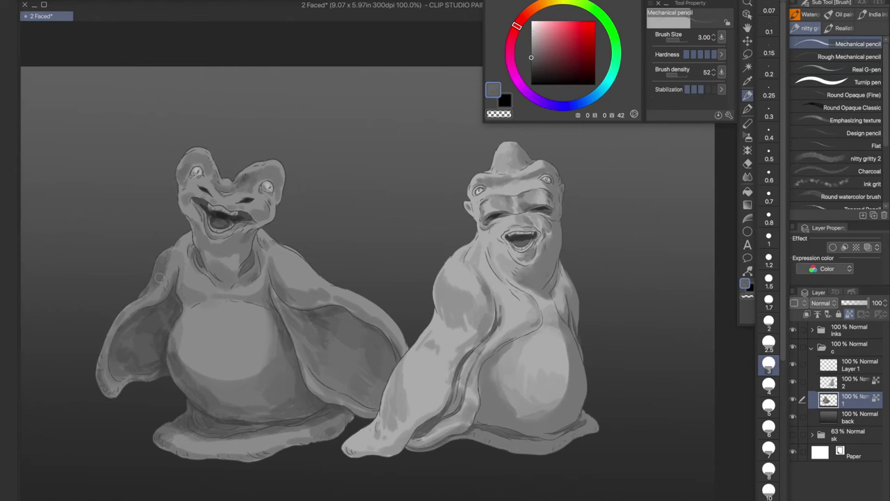
mouse_move(202, 242)
mouse_down()
mouse_move(217, 269)
mouse_move(199, 282)
mouse_up()
mouse_move(188, 250)
mouse_down()
mouse_move(205, 282)
mouse_move(182, 299)
mouse_move(219, 306)
mouse_move(212, 403)
mouse_move(167, 456)
mouse_up()
key(bracketright)
key(bracketright)
key(bracketright)
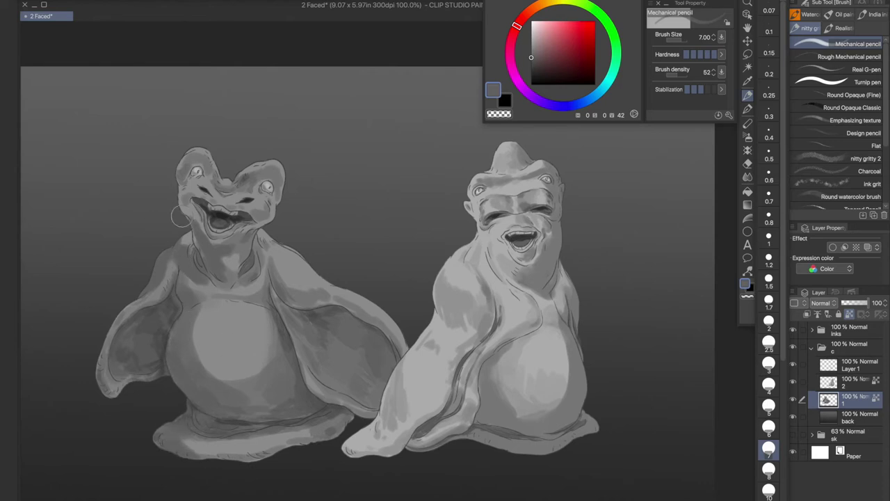
key(bracketleft)
key(bracketleft)
key(bracketleft)
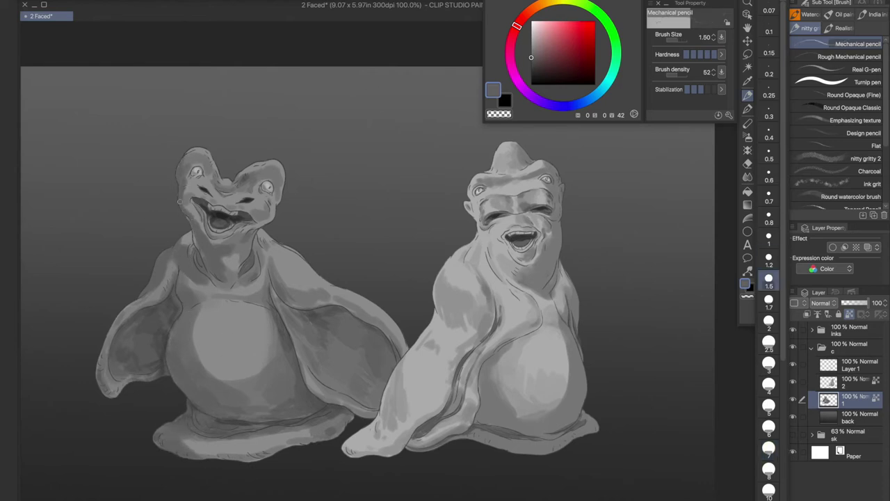
key(bracketright)
key(bracketright)
key(bracketright)
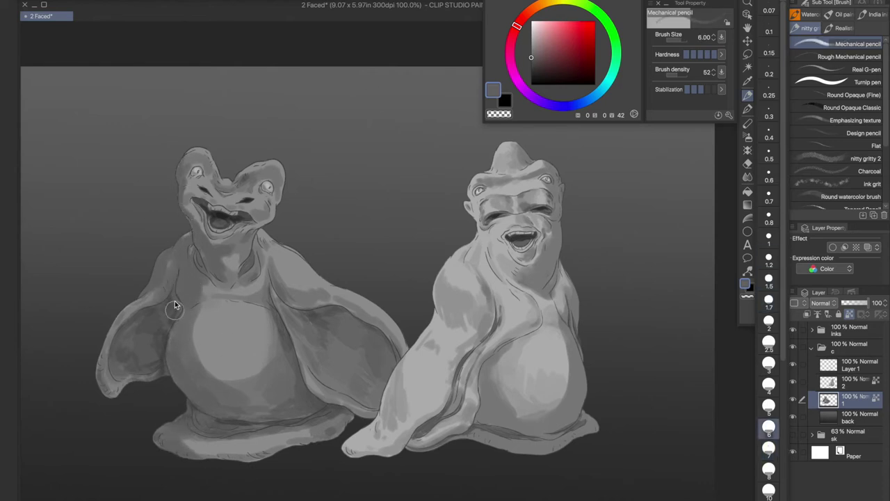
key(bracketleft)
key(bracketleft)
key(bracketleft)
scroll(148, 278, up, 2)
key(bracketright)
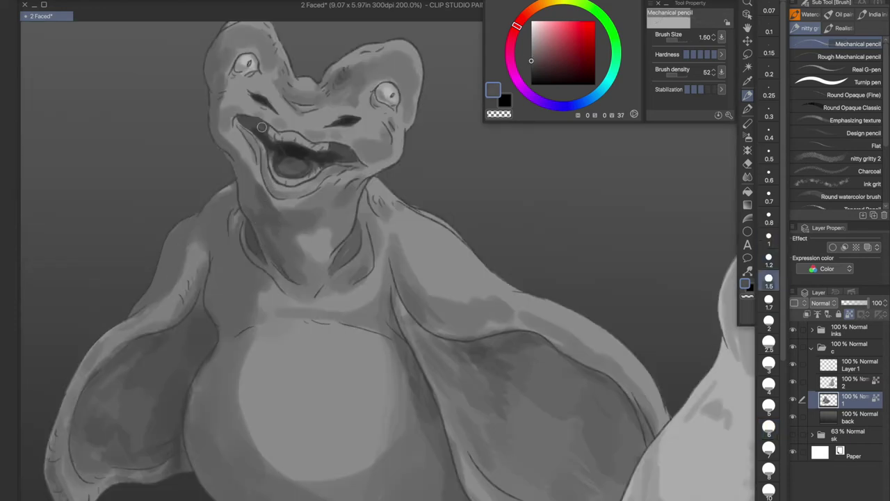
scroll(329, 264, down, 2)
With the Flat brush at size 2, shade the belly's left and bottom edges and near the arm
click(855, 158)
key(bracketright)
key(bracketright)
key(bracketright)
alt+click(275, 296)
drag(273, 316, 319, 402)
alt+click(410, 400)
mouse_move(375, 345)
mouse_down()
mouse_move(358, 411)
mouse_move(384, 352)
mouse_up()
alt+click(386, 400)
drag(388, 419, 324, 421)
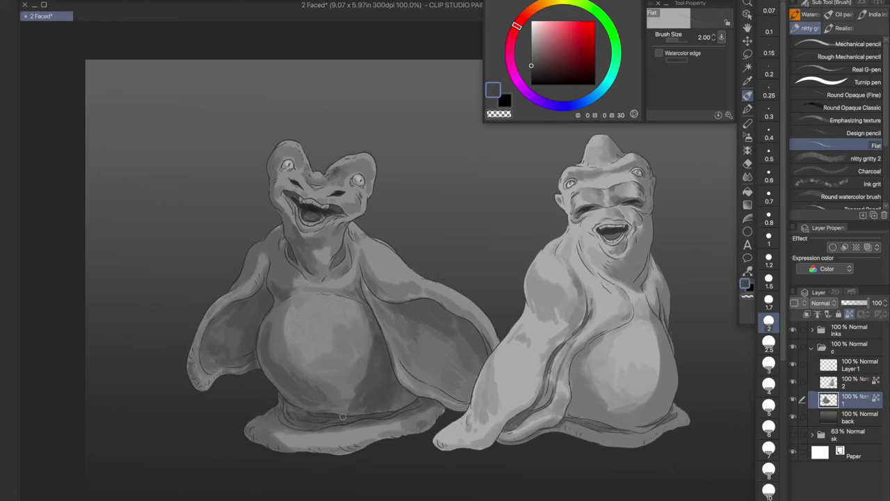
alt+click(261, 298)
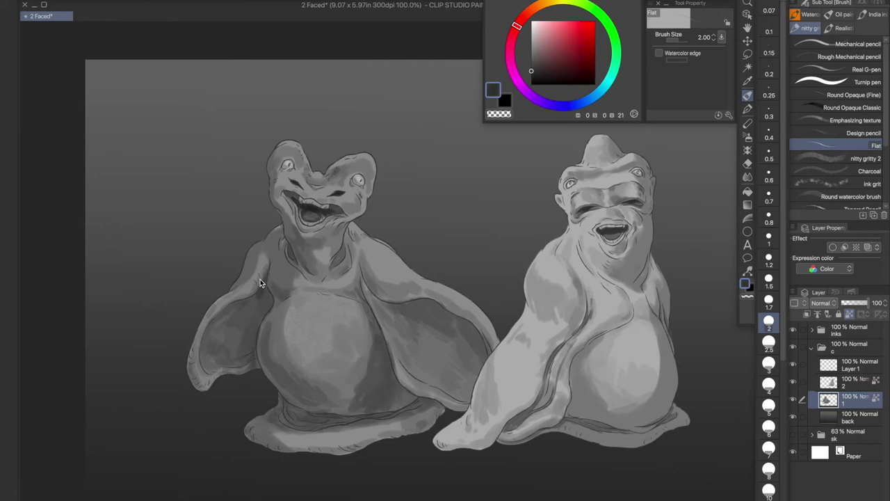
scroll(261, 285, up, 1)
mouse_move(221, 325)
mouse_down()
mouse_move(267, 309)
mouse_move(236, 389)
mouse_up()
alt+click(298, 331)
alt+click(410, 356)
Darken the shadow beside the belly and the base brim's lower edge with the pencil
key(p)
scroll(410, 341, up, 1)
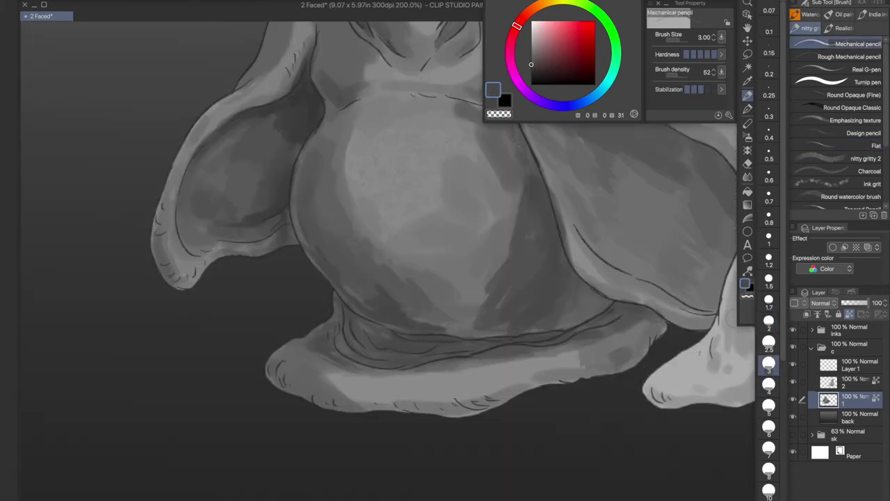
alt+click(513, 301)
drag(542, 202, 539, 285)
click(769, 236)
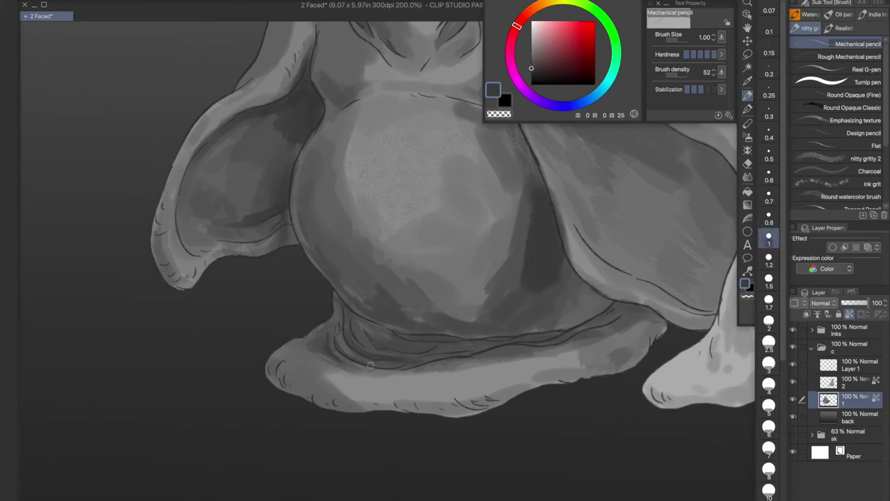
drag(282, 372, 348, 403)
click(769, 299)
alt+click(306, 386)
mouse_move(275, 354)
mouse_down()
mouse_move(282, 375)
mouse_move(395, 407)
mouse_move(450, 412)
mouse_move(584, 376)
mouse_move(646, 348)
mouse_move(664, 325)
mouse_up()
At size 1.2, reinforce the dark line along the brim top and add marks in its fold
alt+click(613, 311)
click(768, 257)
drag(518, 334, 396, 336)
mouse_move(467, 338)
mouse_down()
mouse_move(424, 339)
mouse_move(392, 308)
mouse_up()
alt+click(394, 309)
drag(403, 347, 429, 344)
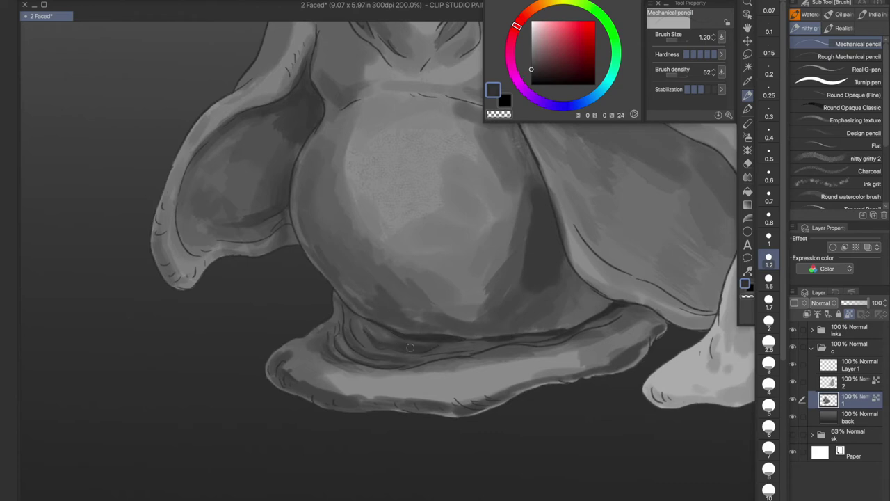
alt+click(310, 233)
Hatch pencil shading at size 1.5 inside the left wing and along its tip
click(855, 146)
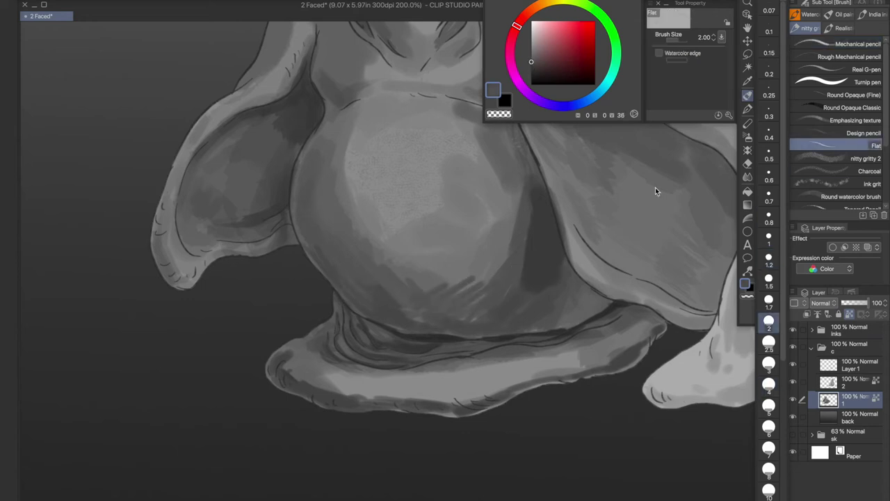
alt+click(289, 160)
key(p)
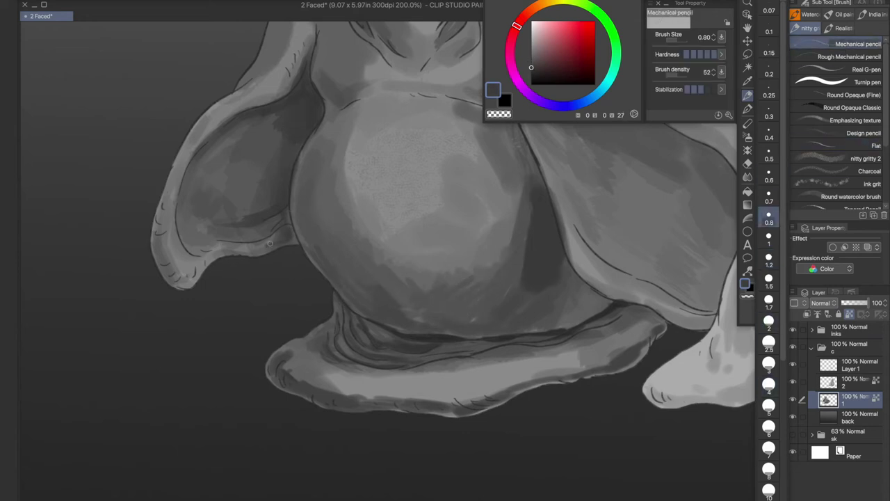
key(bracketright)
key(bracketright)
key(bracketright)
alt+click(250, 248)
drag(267, 225, 209, 243)
drag(229, 212, 199, 240)
drag(277, 117, 221, 186)
mouse_move(212, 156)
mouse_down()
mouse_move(278, 126)
mouse_move(209, 191)
mouse_up()
drag(274, 158, 239, 203)
alt+click(178, 278)
mouse_move(157, 247)
mouse_down()
mouse_move(174, 283)
mouse_move(192, 276)
mouse_up()
Repaint the shading around the left creature's mouth and upper lip
drag(174, 167, 161, 221)
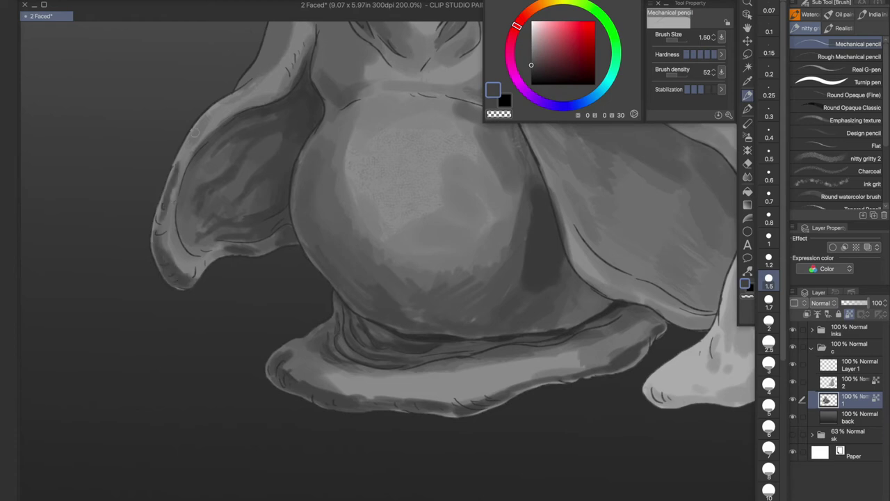
drag(209, 120, 188, 255)
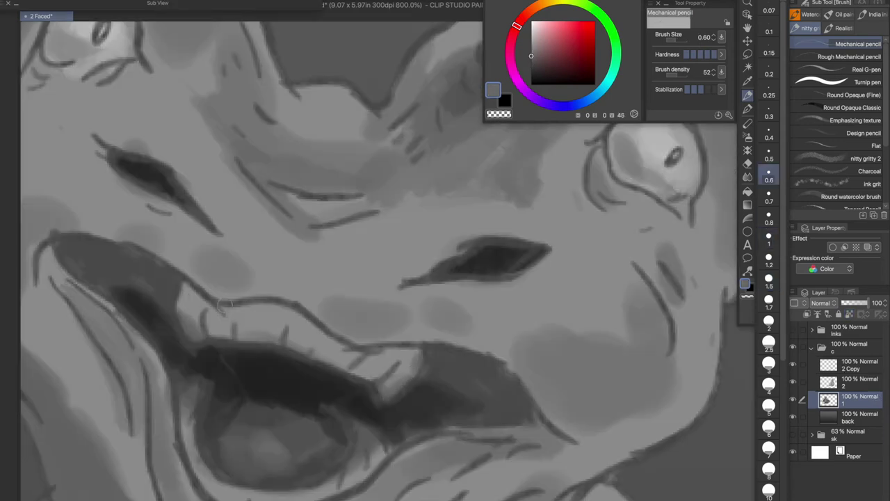
drag(224, 303, 327, 340)
drag(414, 356, 192, 296)
mouse_move(423, 372)
mouse_down()
mouse_move(492, 425)
mouse_move(404, 434)
mouse_up()
With a 0.5 pencil, shade the nose bridge, left cheek, right mouth corner and above the mouth
key(ctrl+minus)
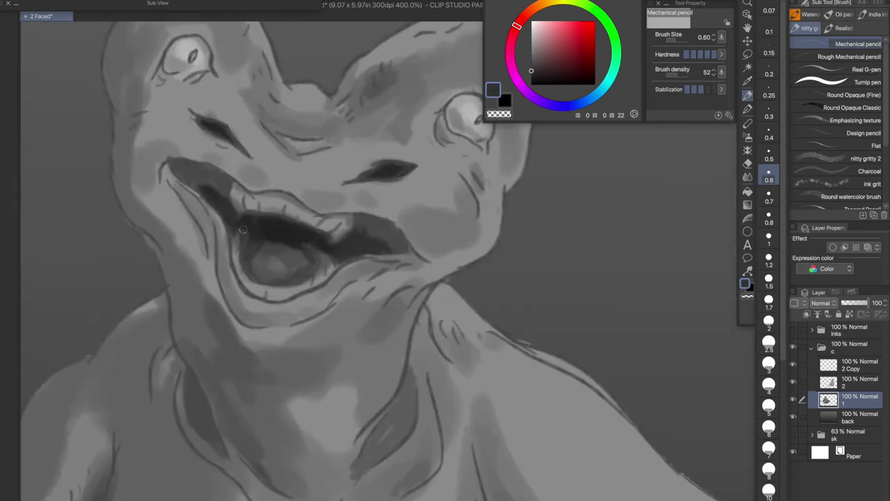
alt+click(401, 252)
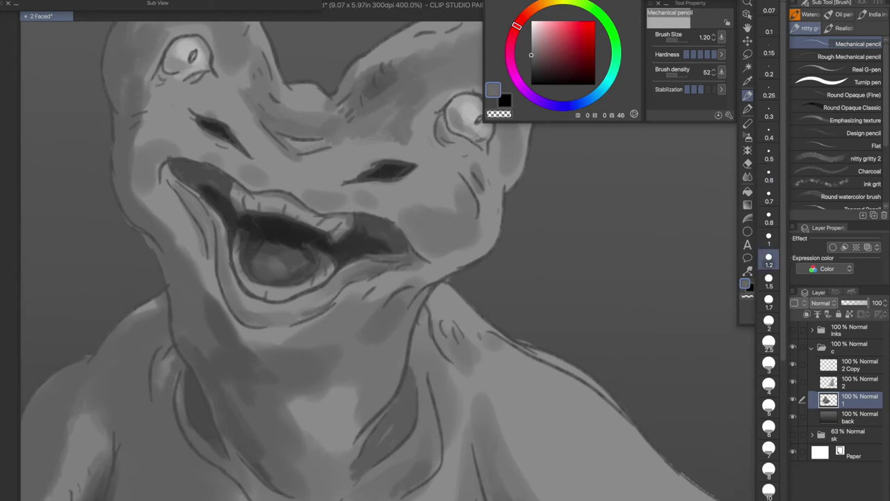
key(bracketright)
key(bracketright)
key(bracketright)
key(bracketleft)
key(bracketleft)
key(bracketleft)
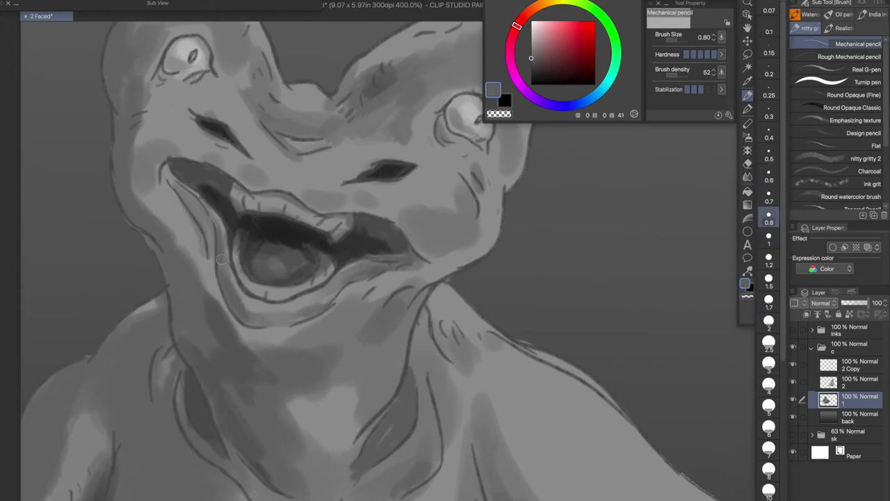
key(bracketleft)
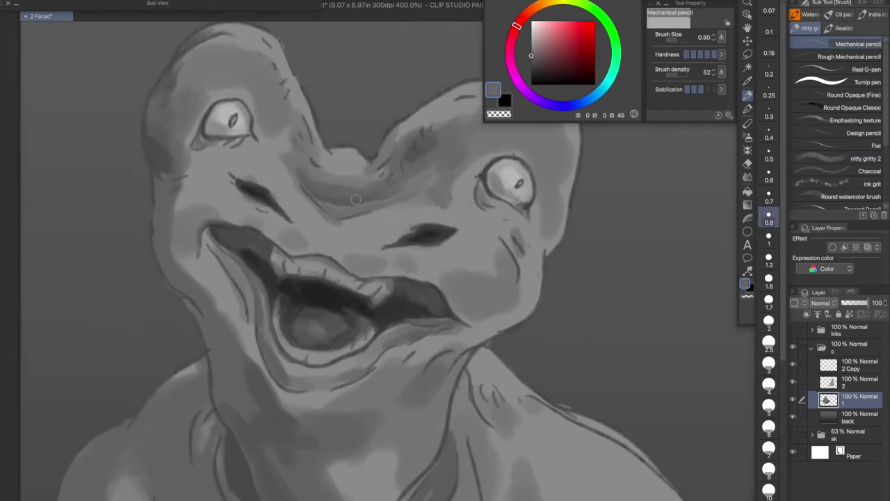
drag(355, 199, 305, 209)
drag(174, 226, 203, 214)
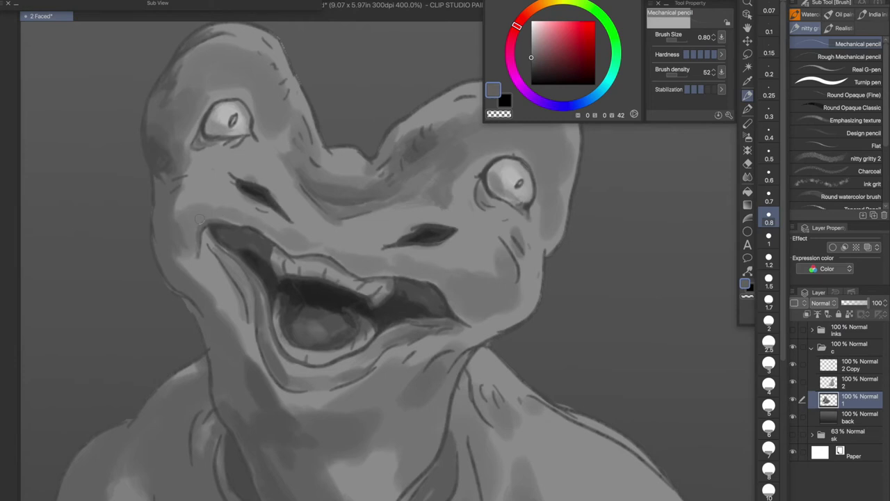
drag(443, 285, 523, 288)
drag(303, 240, 327, 214)
mouse_move(332, 247)
mouse_down()
mouse_move(381, 216)
mouse_move(334, 254)
mouse_up()
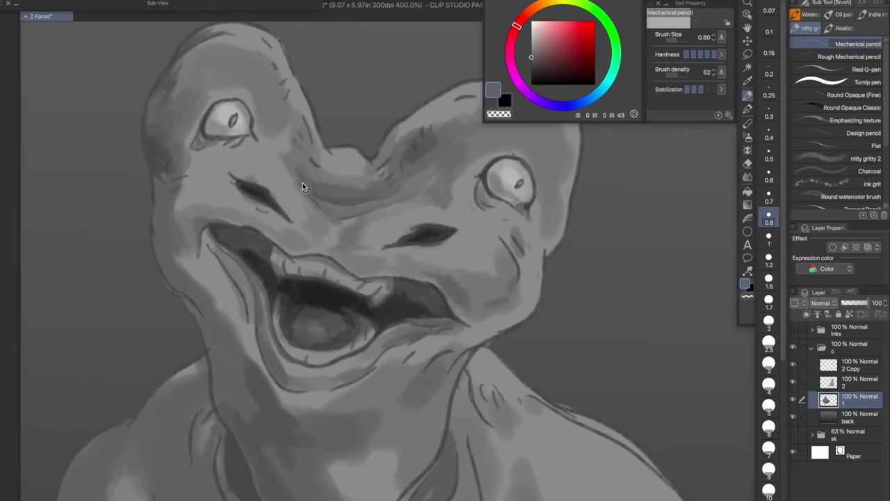
Sample a darker grey and darken the neck's left edge at size 1
key(bracketleft)
alt+click(367, 209)
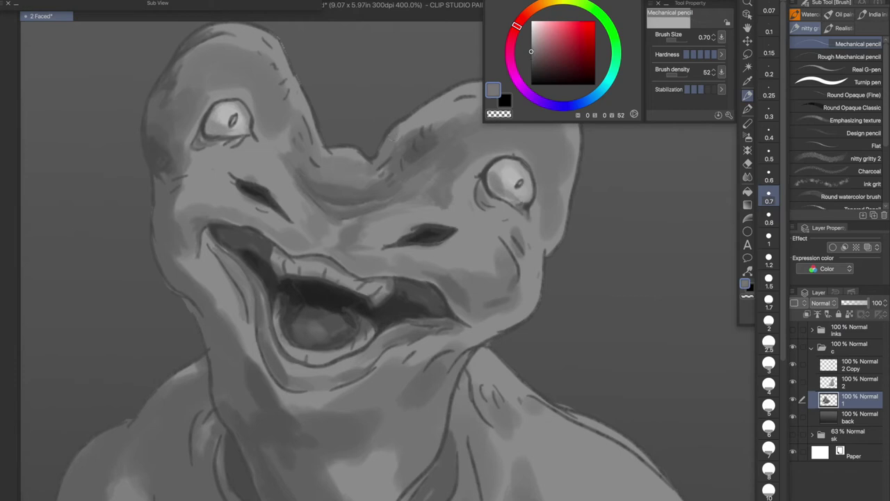
alt+click(397, 162)
key(bracketleft)
key(bracketleft)
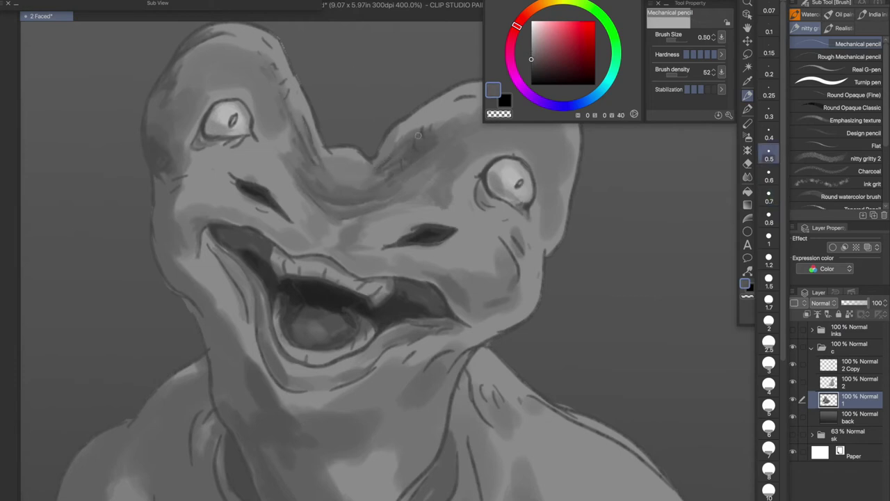
alt+click(408, 236)
drag(409, 236, 436, 256)
key(bracketright)
key(bracketright)
key(bracketright)
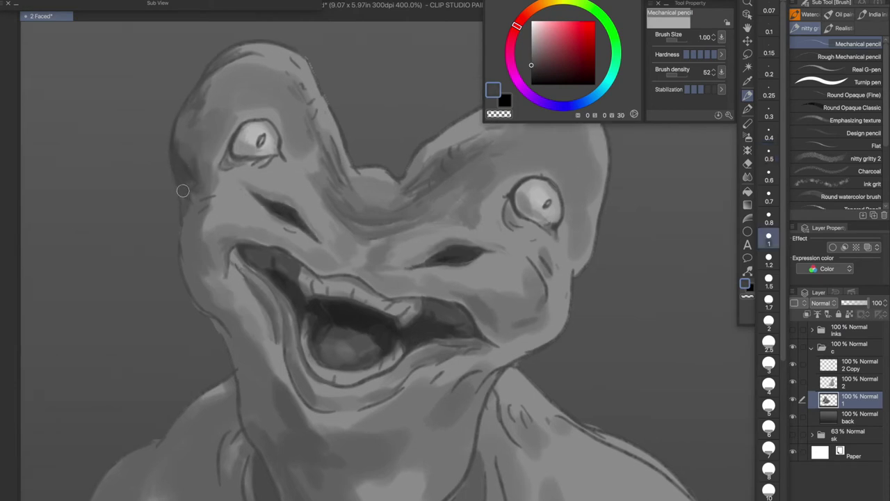
mouse_move(190, 267)
mouse_down()
mouse_move(243, 397)
mouse_move(226, 328)
mouse_up()
Darken the right side of the mouth and the right eye slit at size 0.6
alt+click(212, 316)
alt+click(226, 328)
key(bracketleft)
key(bracketleft)
key(bracketleft)
alt+click(383, 230)
drag(384, 230, 451, 240)
alt+click(460, 182)
drag(452, 182, 431, 186)
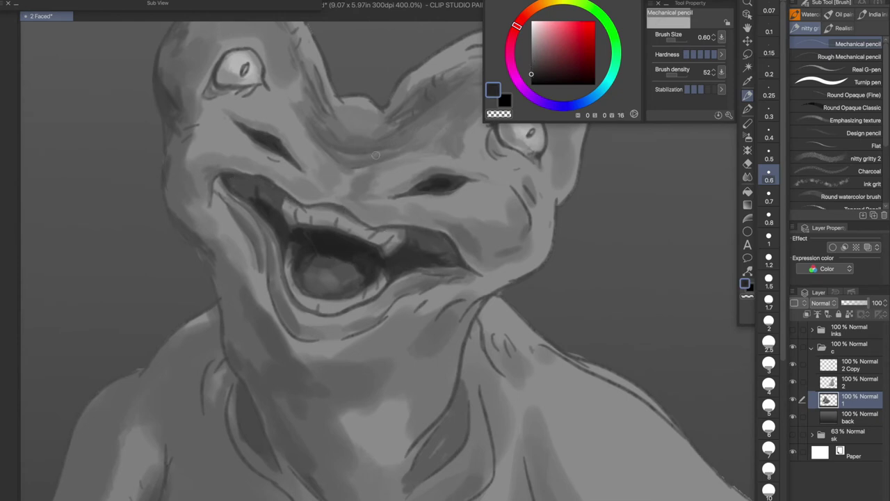
Shade along the brow ridge with mid and dark greys, then pan down to the neck
drag(306, 186, 238, 259)
alt+click(238, 258)
alt+click(272, 178)
mouse_move(264, 185)
mouse_down()
mouse_move(283, 169)
mouse_move(325, 171)
mouse_move(337, 153)
mouse_move(157, 193)
mouse_up()
alt+click(318, 180)
alt+click(327, 173)
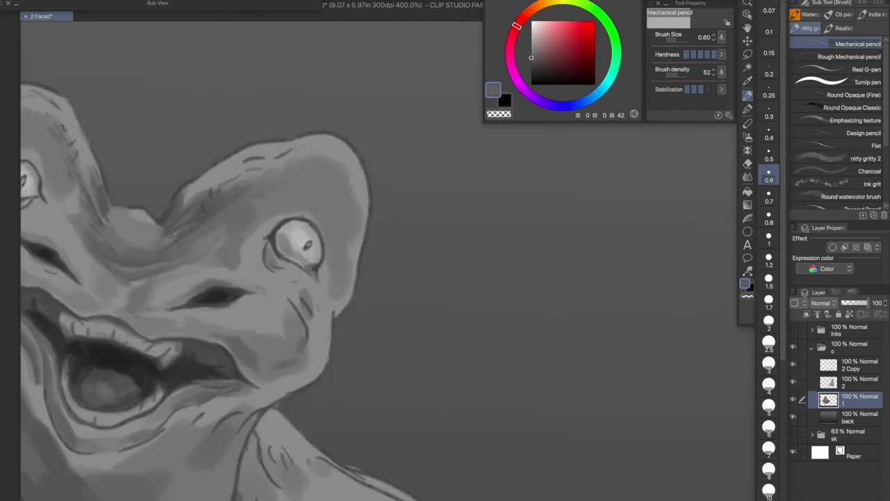
drag(327, 247, 536, 244)
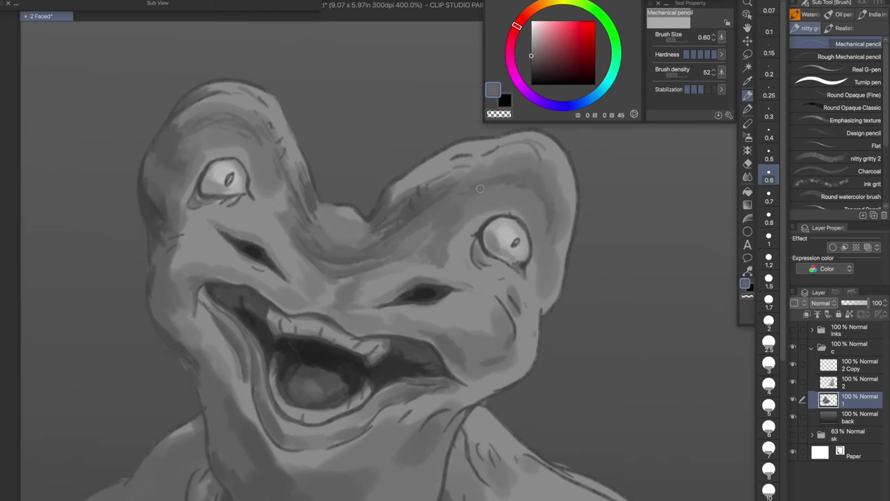
drag(697, 428, 697, 260)
click(769, 217)
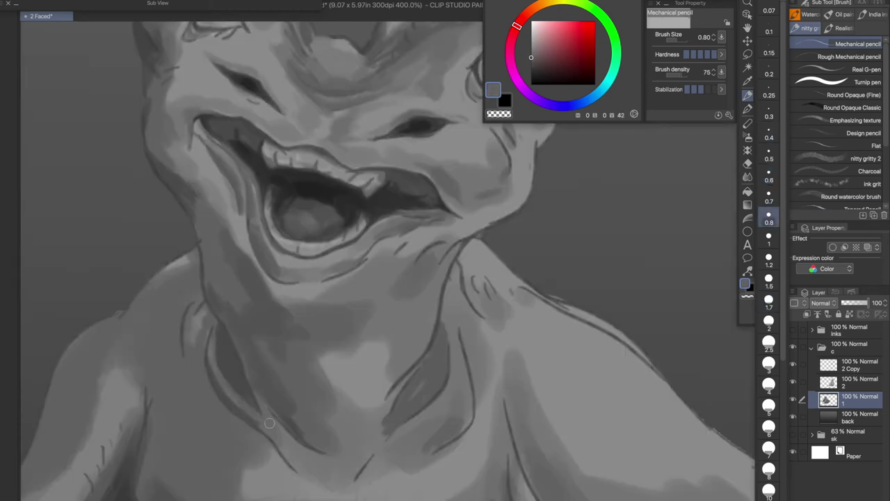
Paint lighter neck tones and darken the neck line and lower neck line
drag(235, 361, 243, 386)
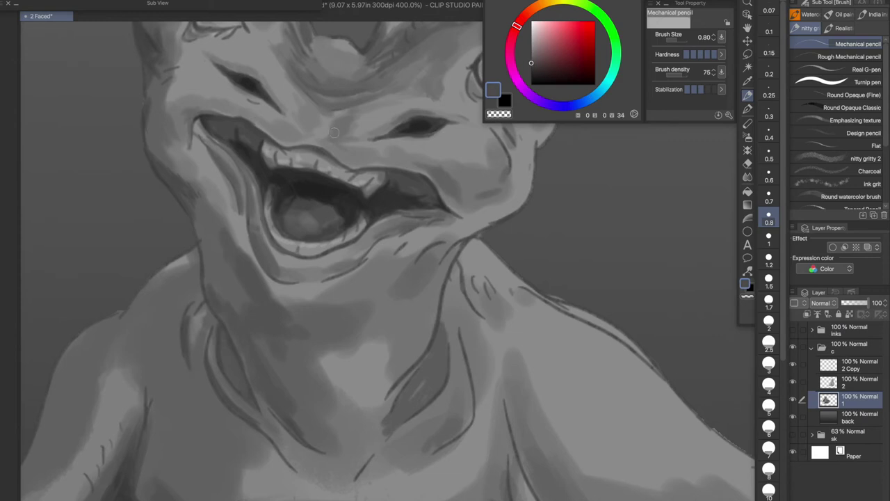
drag(363, 351, 294, 256)
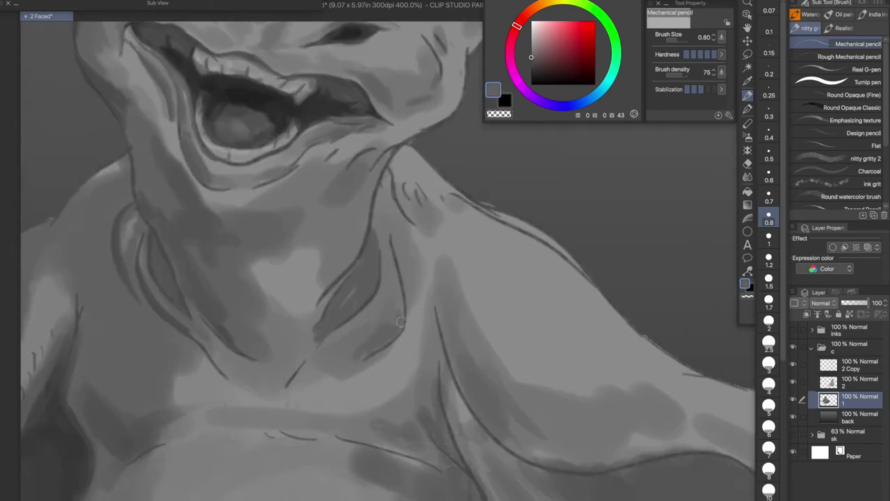
drag(368, 309, 378, 258)
alt+click(357, 299)
drag(341, 306, 368, 271)
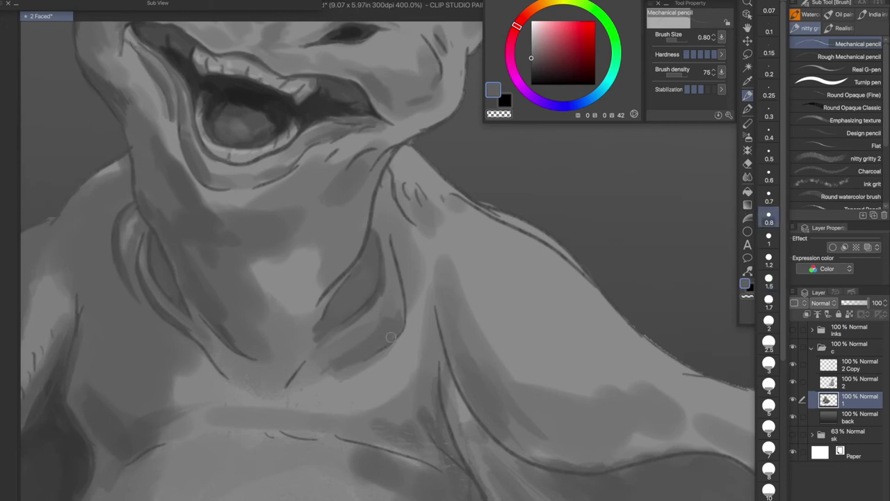
alt+click(311, 361)
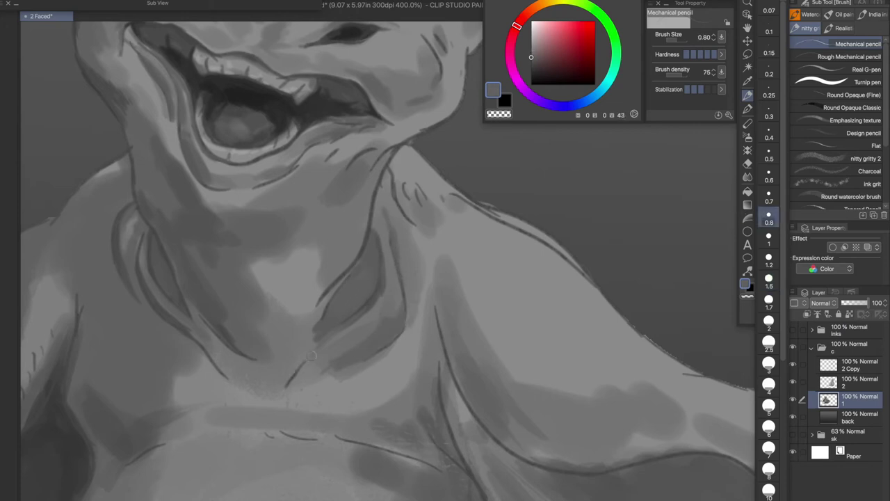
mouse_move(307, 361)
mouse_down()
mouse_move(294, 383)
mouse_move(224, 333)
mouse_up()
Reinforce the inner neck crease, then set the pencil to 0.7 and zoom out to 200%
alt+click(209, 348)
alt+click(229, 316)
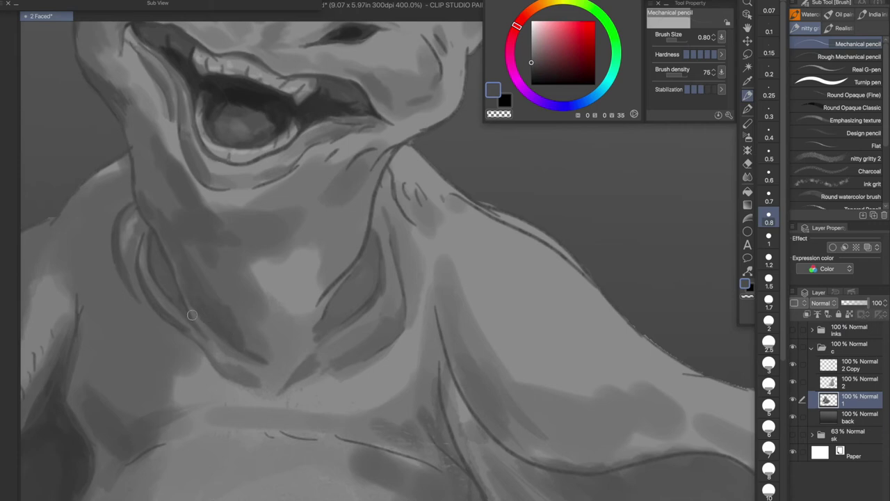
drag(516, 65, 520, 61)
drag(386, 217, 324, 313)
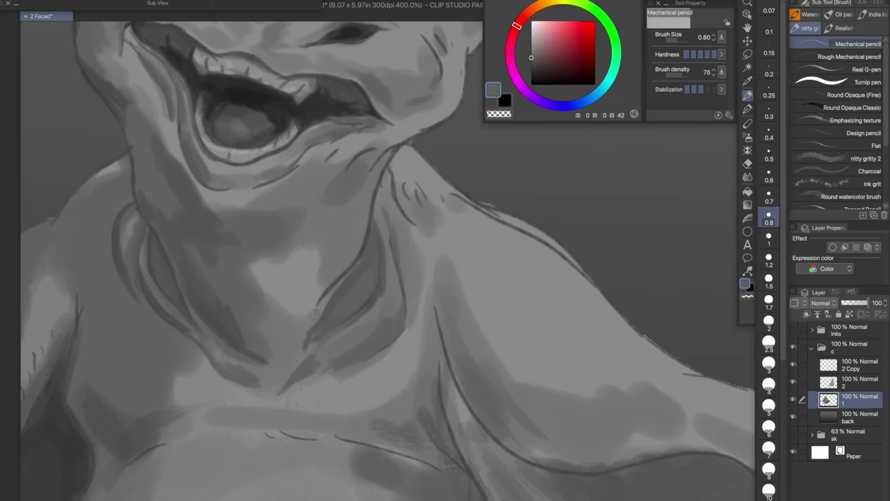
alt+click(296, 335)
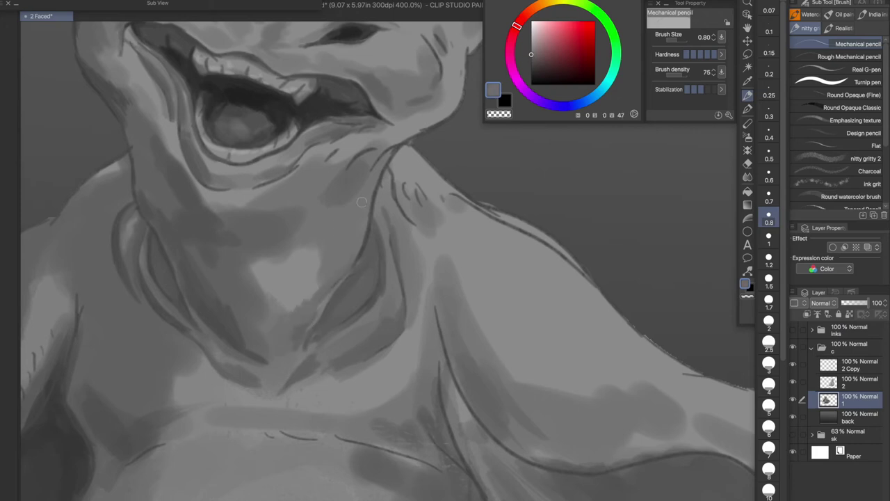
alt+click(267, 181)
key(bracketleft)
key(bracketleft)
alt+click(287, 171)
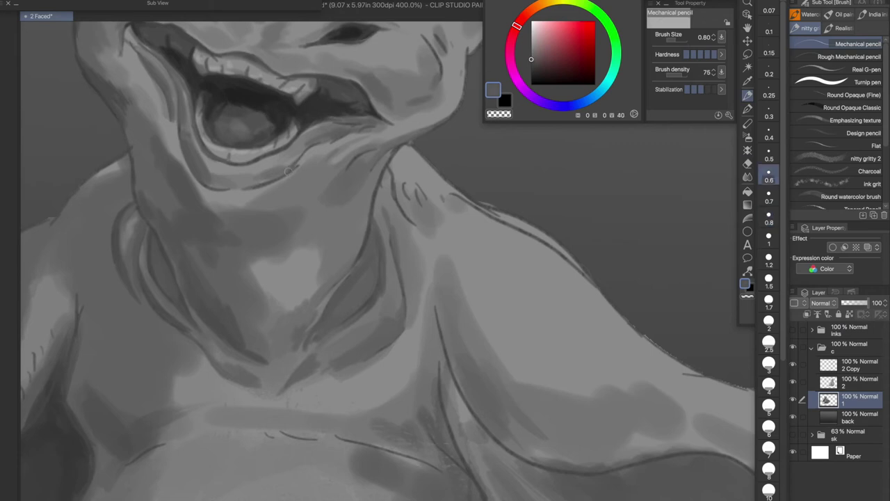
scroll(383, 120, down, 2)
key(bracketright)
alt+click(254, 194)
Deepen the shadow under the left shoulder and between arm and chest, with a faint shadow inside the left flap
alt+click(179, 228)
drag(146, 254, 180, 211)
drag(179, 257, 167, 294)
drag(172, 233, 156, 269)
drag(77, 292, 114, 272)
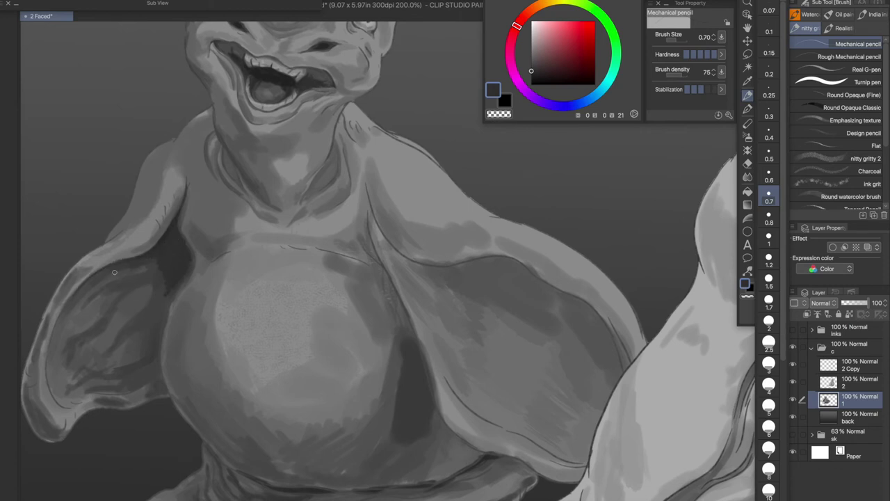
Centre the torso, pick a darker grey for the flap, and try brush sizes from 0.7 to 2
key(bracketright)
key(bracketright)
key(bracketright)
click(529, 65)
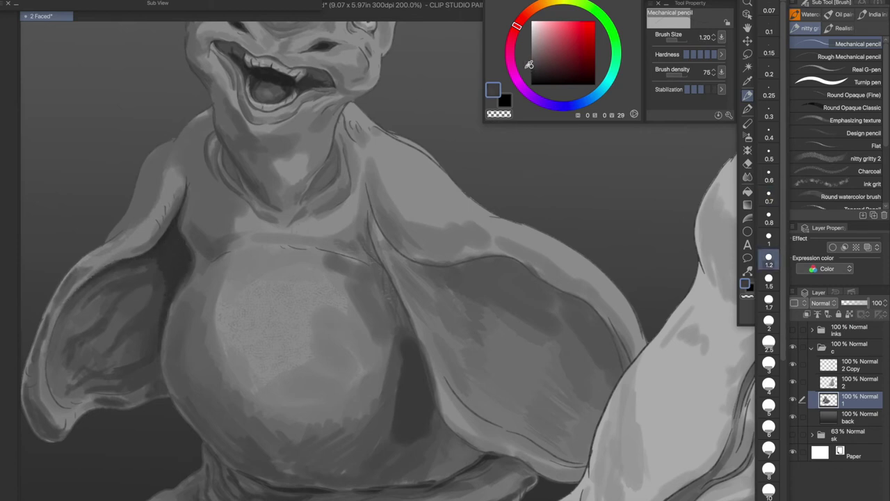
alt+click(176, 282)
drag(156, 354, 240, 329)
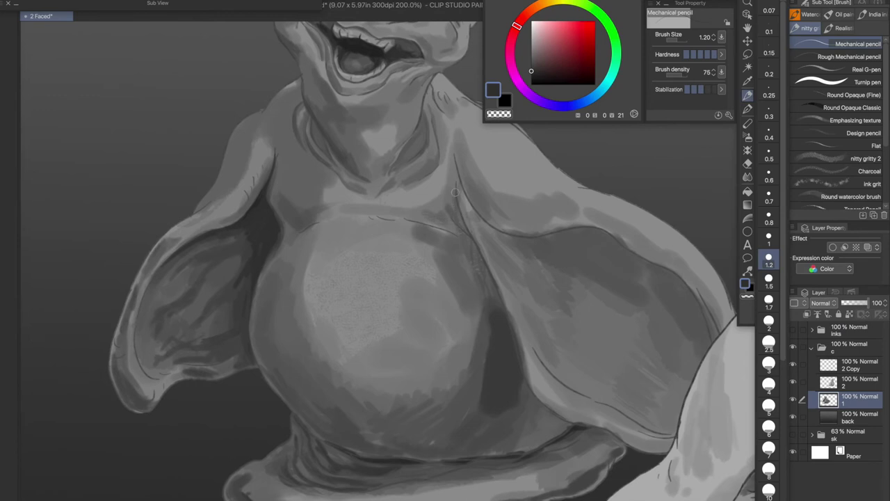
click(768, 196)
click(768, 217)
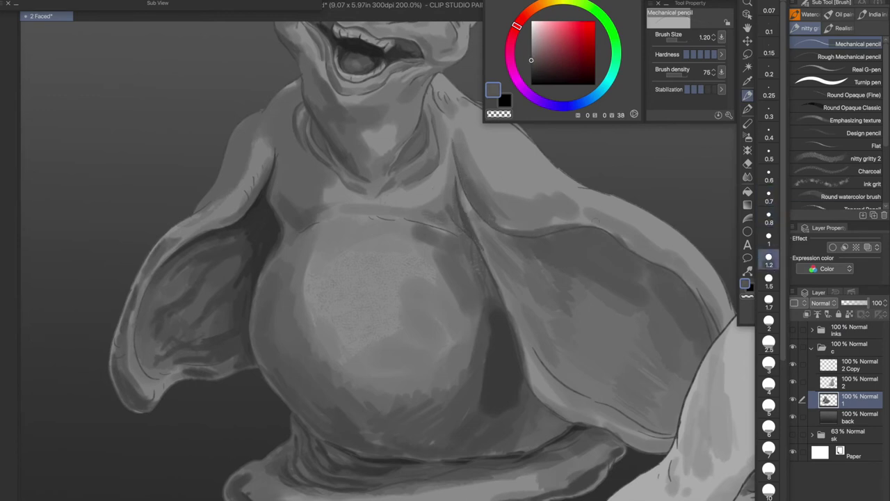
click(768, 320)
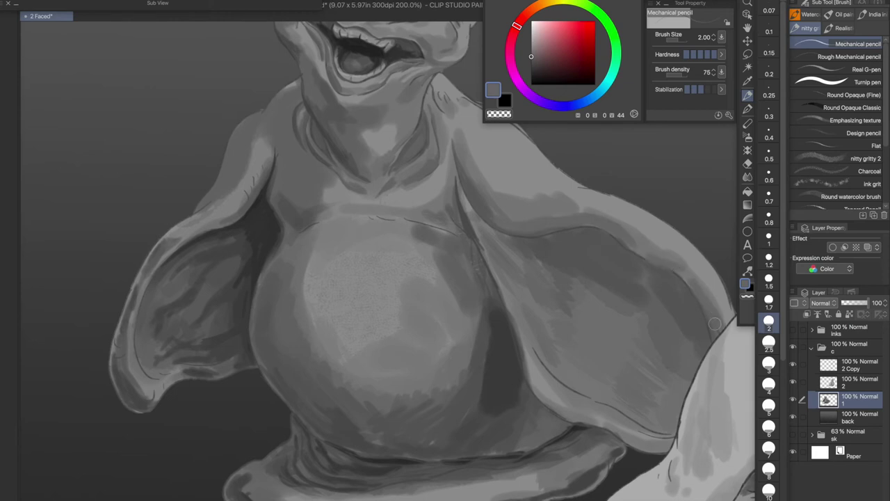
alt+click(604, 239)
click(768, 235)
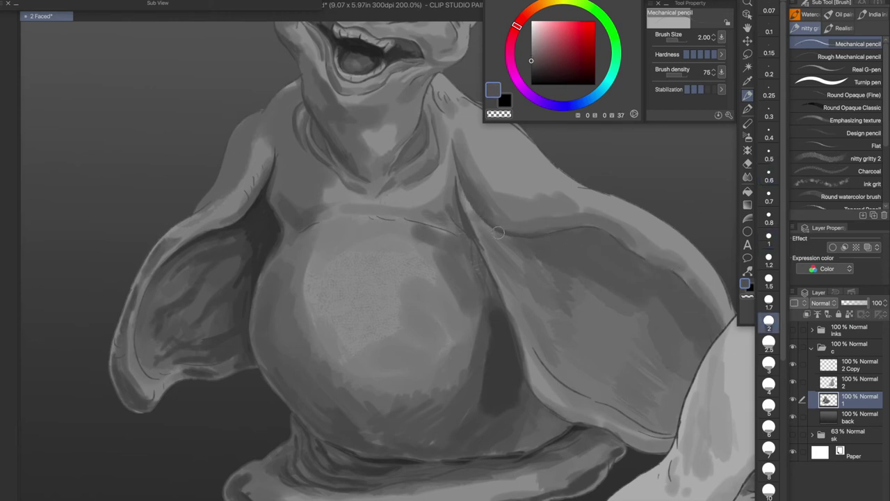
click(768, 215)
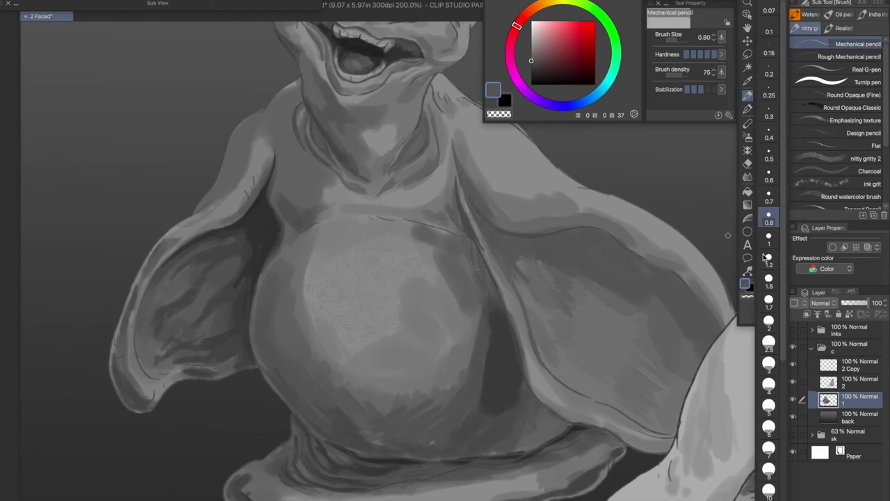
With a size-3 brush, shade the right shoulder down to its contour
click(769, 363)
alt+click(526, 315)
alt+click(556, 289)
mouse_move(566, 292)
mouse_down()
mouse_move(561, 360)
mouse_move(683, 428)
mouse_up()
click(768, 236)
Hatch light then dark strokes on the left shoulder at size 2 and density 59
mouse_move(83, 139)
mouse_down()
mouse_move(198, 226)
mouse_move(230, 229)
mouse_up()
click(529, 48)
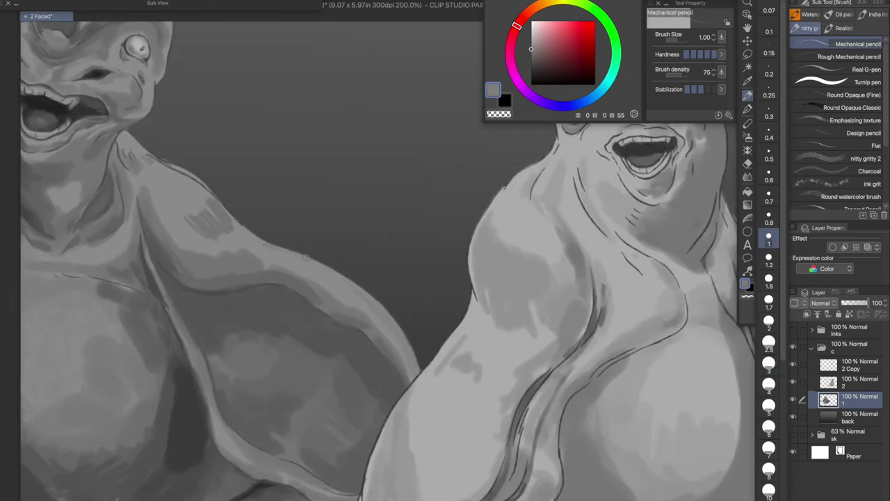
mouse_move(229, 185)
mouse_down()
mouse_move(219, 230)
mouse_move(195, 237)
mouse_move(316, 305)
mouse_up()
click(768, 320)
click(530, 51)
click(706, 71)
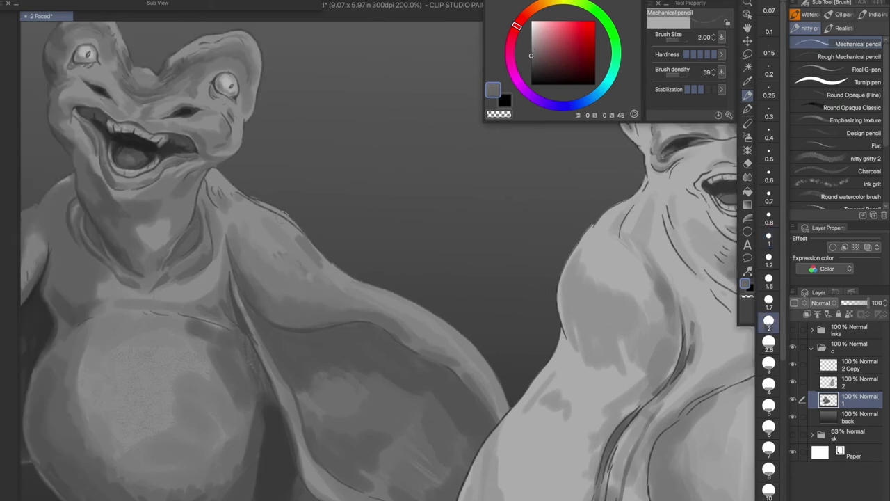
drag(243, 254, 285, 313)
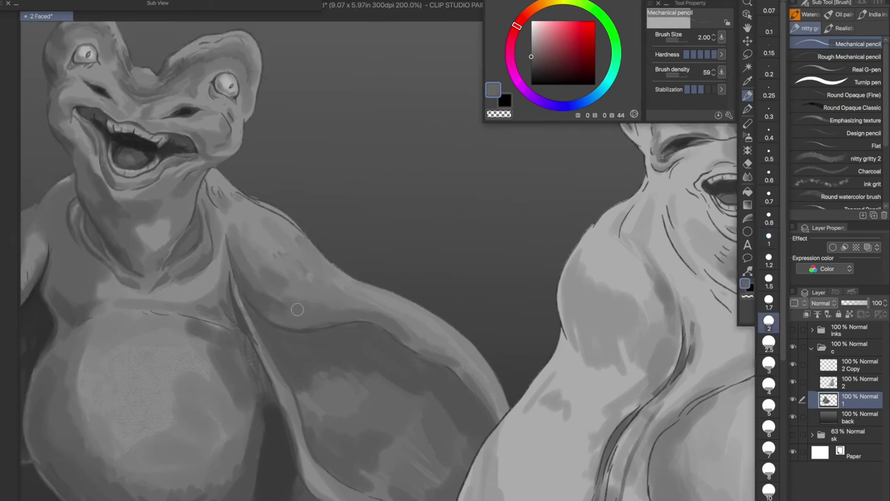
key(bracketleft)
Recentre on the chest and sample its light, mid and dark greys
drag(237, 280, 409, 227)
alt+click(410, 227)
alt+click(331, 219)
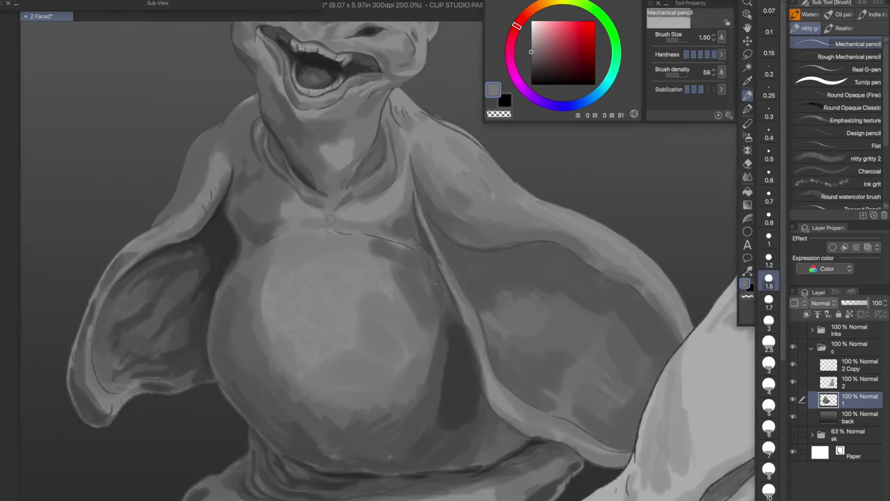
alt+click(285, 228)
alt+click(324, 221)
alt+click(231, 212)
alt+click(251, 254)
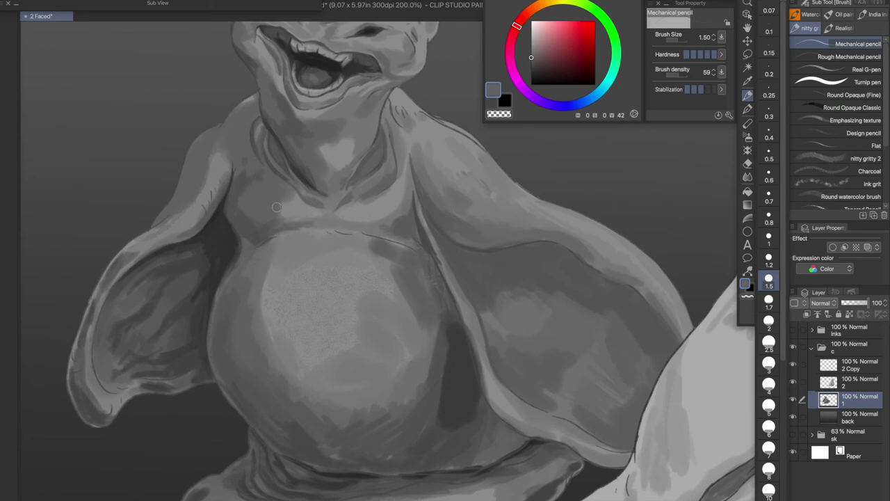
alt+click(232, 292)
With a flat brush, darken the area under the belly and the line along the arm's lower edge
key(f)
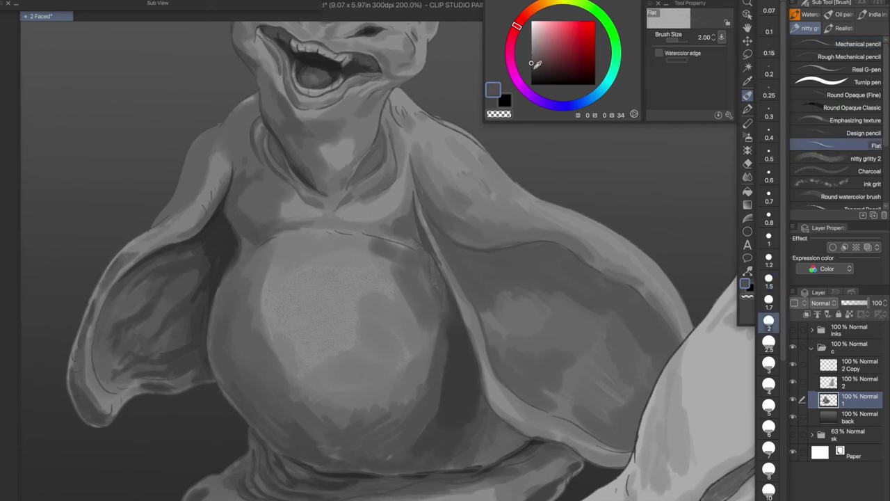
alt+click(480, 391)
alt+click(484, 412)
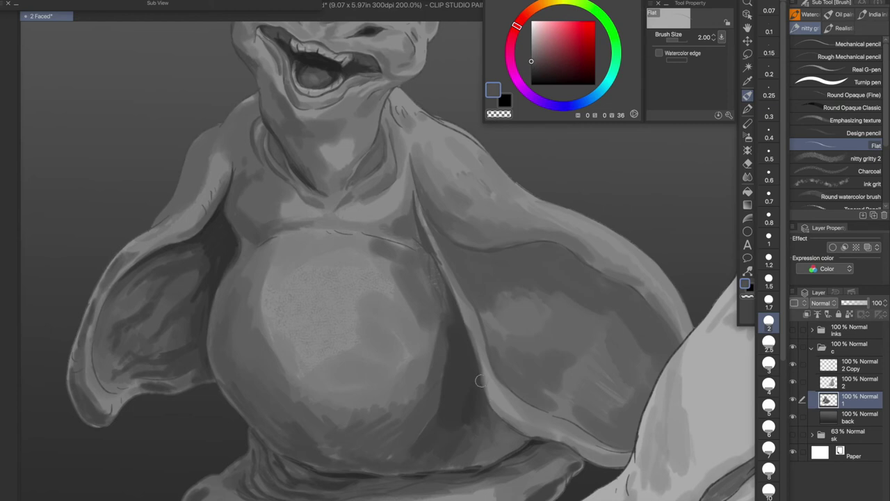
alt+click(462, 414)
drag(473, 445, 504, 421)
alt+click(426, 418)
mouse_move(472, 317)
mouse_down()
mouse_move(430, 262)
mouse_move(442, 327)
mouse_move(464, 369)
mouse_move(578, 410)
mouse_up()
drag(493, 365, 441, 321)
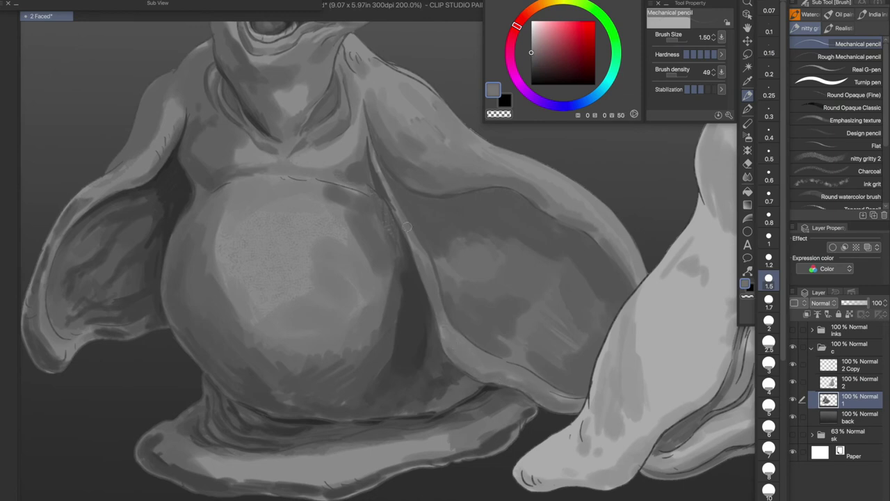
Sample flap and background greys while tuning the brush between 0.7 and 1.5
key(bracketleft)
key(bracketleft)
key(bracketleft)
alt+click(509, 192)
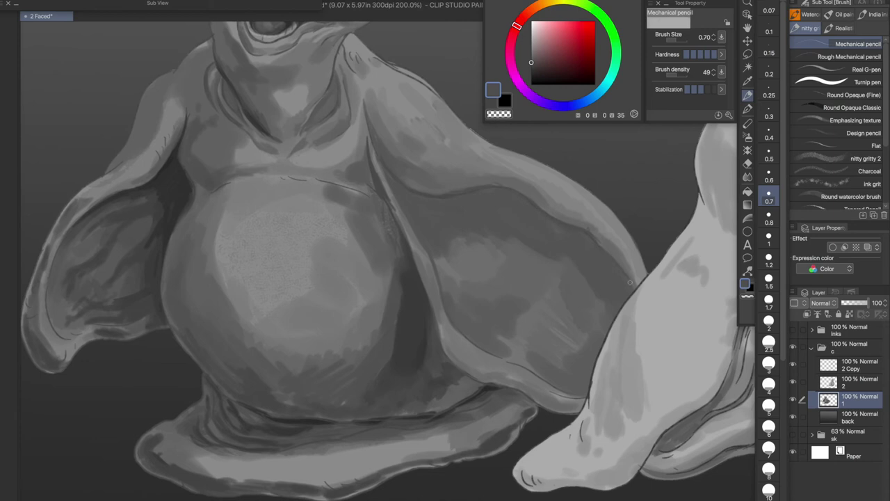
key(bracketright)
alt+click(598, 240)
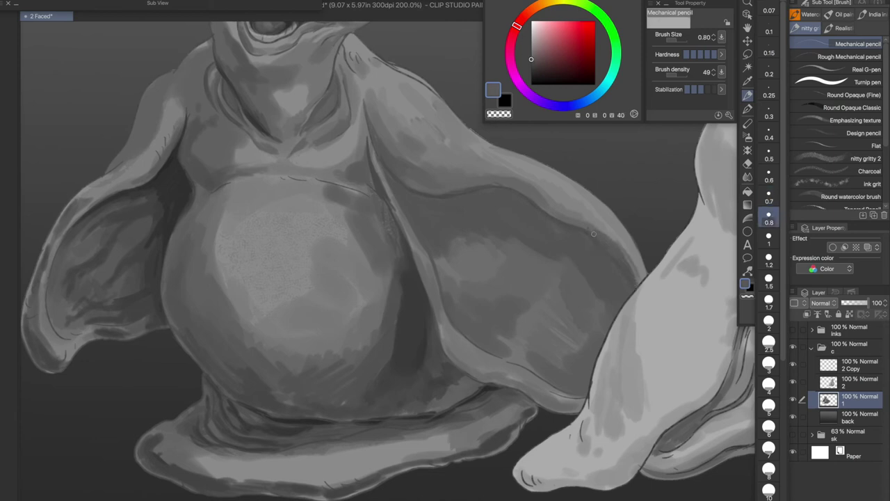
alt+click(526, 154)
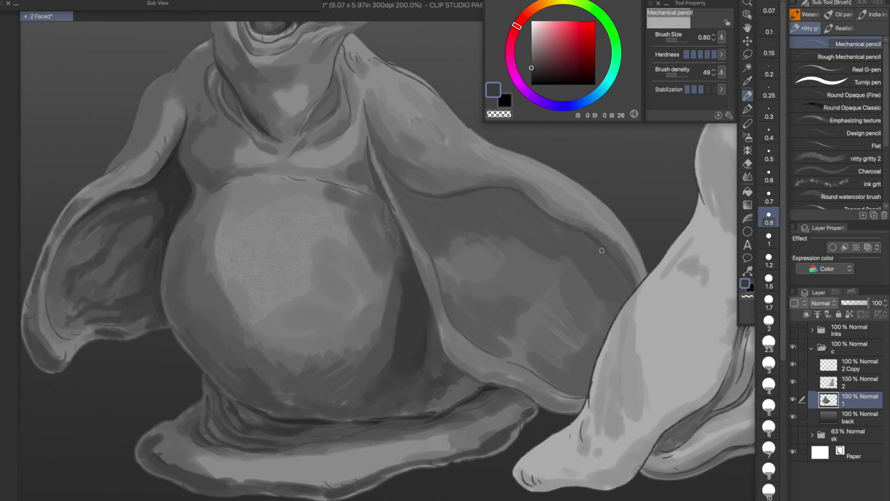
alt+click(426, 254)
key(bracketright)
key(bracketright)
key(bracketright)
alt+click(536, 283)
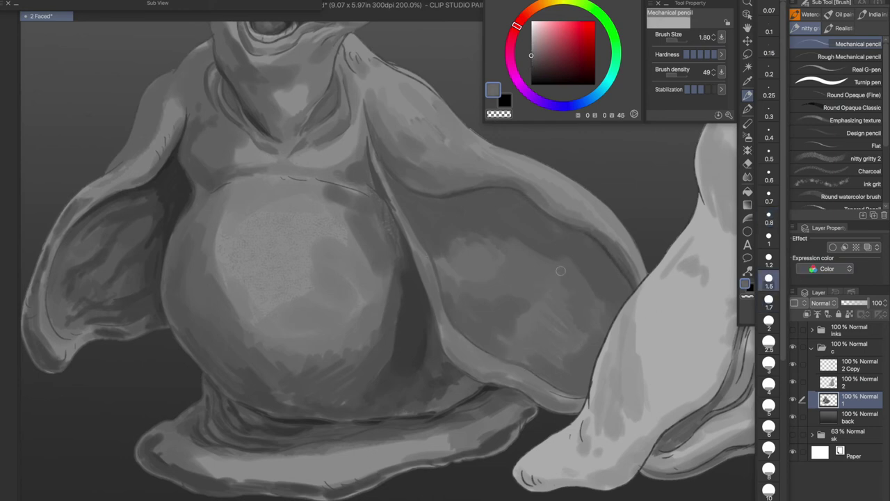
alt+click(533, 212)
alt+click(492, 291)
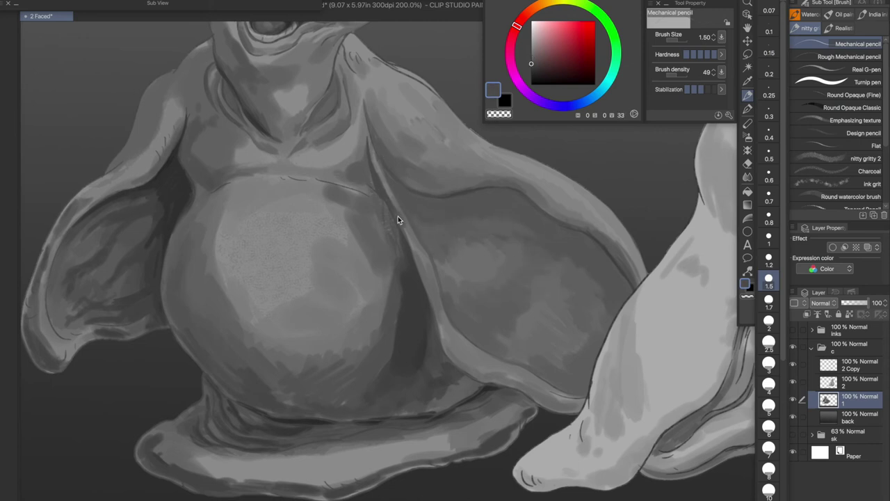
At 400% zoom with a 0.7 brush, darken the diagonal crease
key(ctrl+plus)
key(bracketleft)
key(bracketleft)
key(bracketleft)
alt+click(167, 203)
drag(166, 203, 222, 361)
mouse_move(212, 299)
mouse_down()
mouse_move(250, 369)
mouse_move(272, 470)
mouse_up()
alt+click(281, 492)
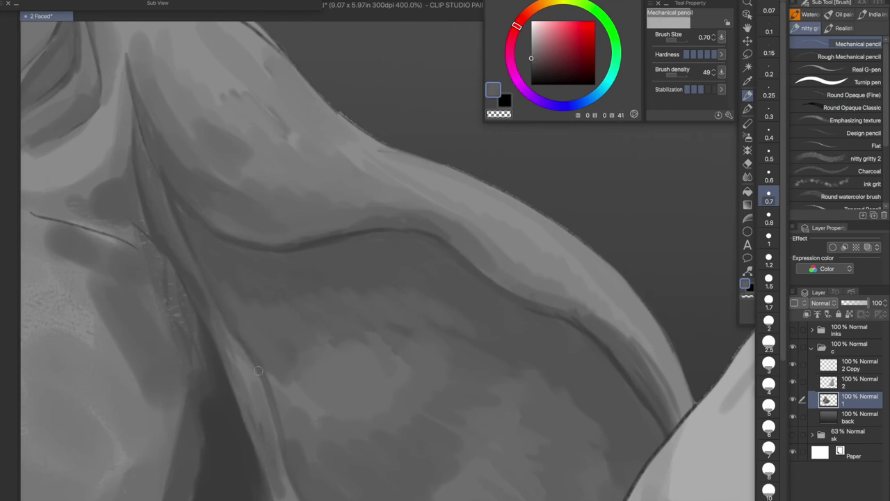
Darken the upper and curved crease lines, then return to a full torso view
drag(232, 246, 260, 133)
alt+click(242, 84)
mouse_move(242, 85)
mouse_down()
mouse_move(296, 185)
mouse_move(324, 203)
mouse_move(459, 209)
mouse_up()
alt+click(334, 209)
mouse_move(305, 178)
mouse_down()
mouse_move(369, 196)
mouse_move(452, 202)
mouse_up()
key(bracketright)
key(bracketright)
key(bracketright)
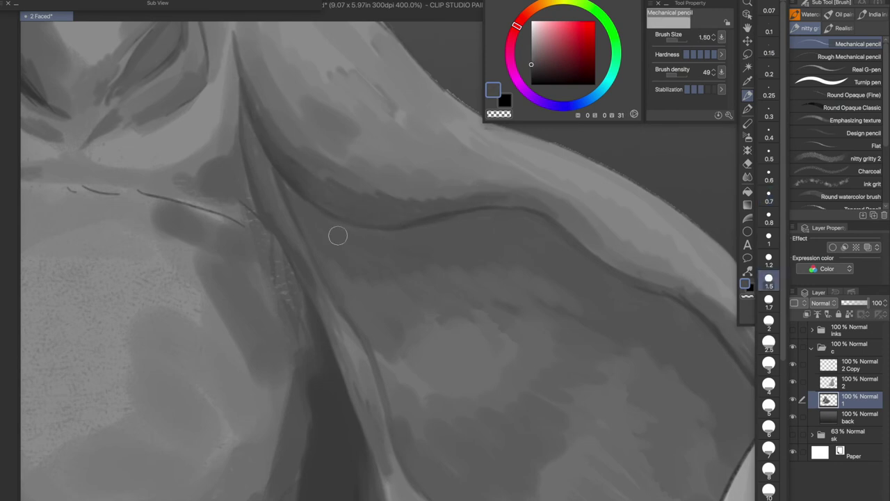
key(ctrl+minus)
key(ctrl+minus)
alt+click(553, 248)
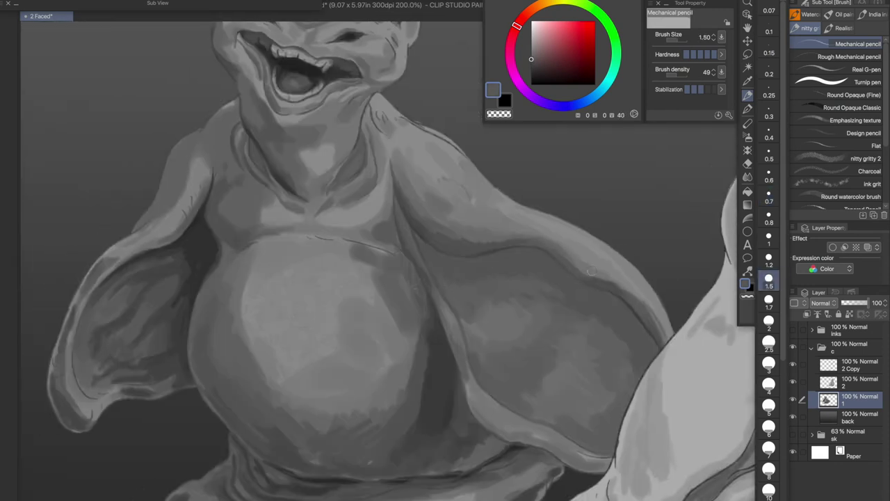
Deepen the shading along the arm's lower edge
mouse_move(474, 403)
mouse_down()
mouse_move(542, 445)
mouse_move(609, 467)
mouse_move(589, 450)
mouse_up()
drag(474, 393, 611, 455)
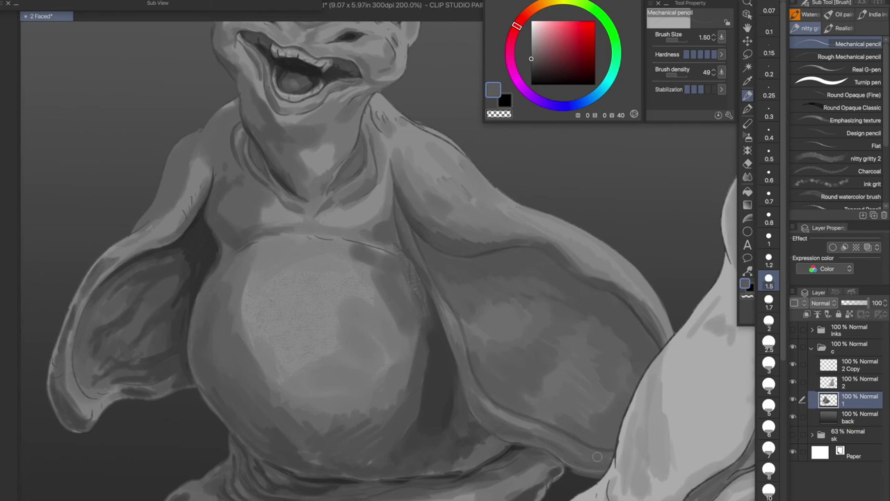
key(e)
key(p)
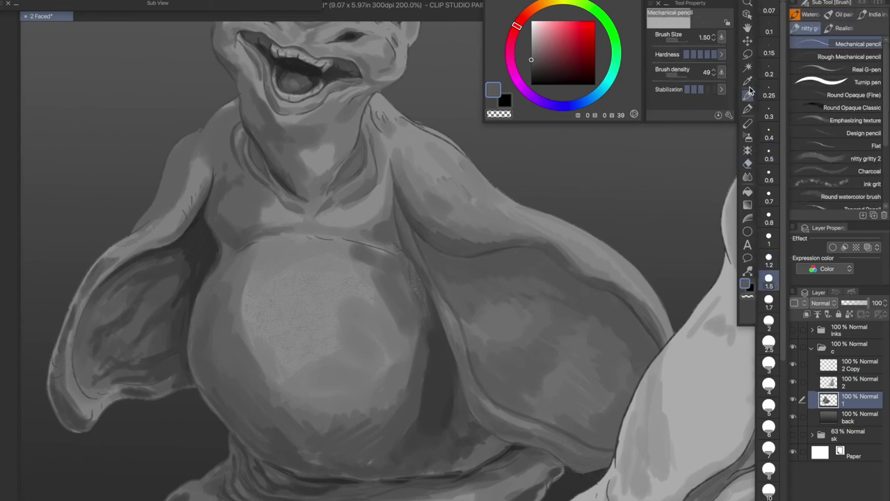
Trace the upper chest contour with fine dark pencil lines at sizes 0.7–0.8
alt+click(420, 356)
click(768, 192)
drag(340, 238, 401, 257)
alt+click(380, 249)
click(768, 221)
drag(310, 232, 390, 250)
alt+click(338, 236)
Sample darker and mid greys while adjusting the pencil between sizes 0.7 and 2
key(bracketright)
key(bracketright)
key(bracketright)
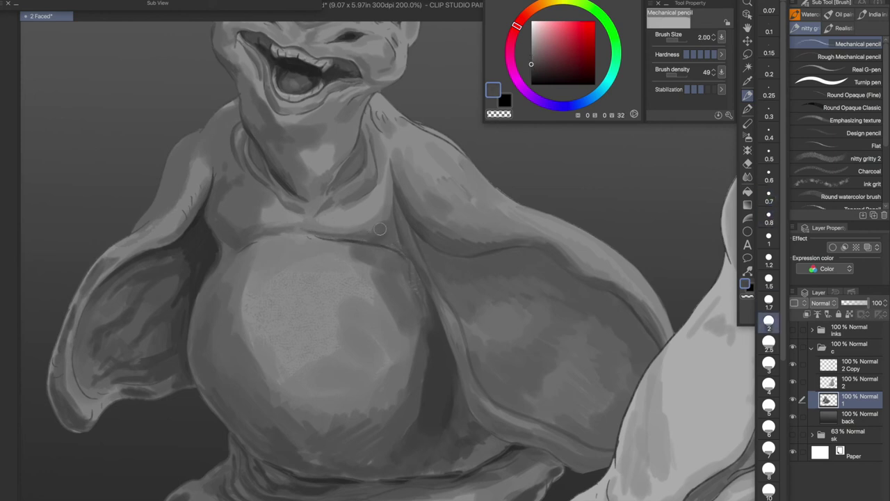
alt+click(238, 242)
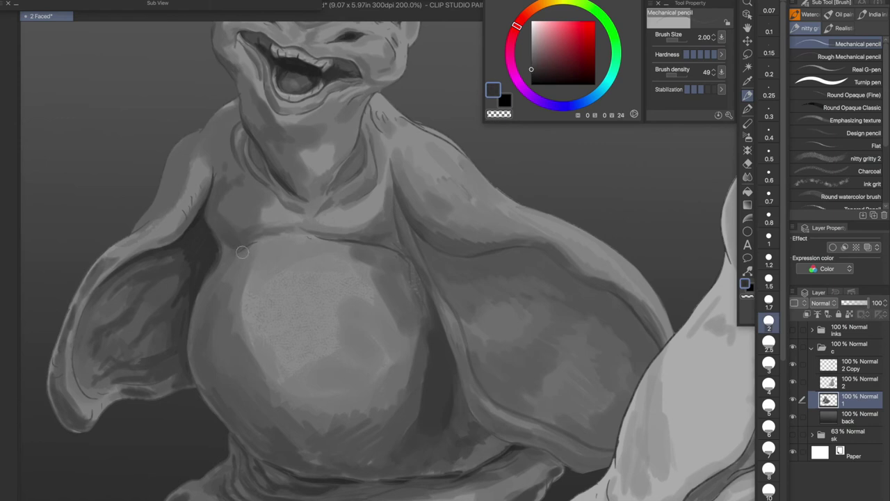
key(bracketleft)
key(bracketleft)
key(bracketleft)
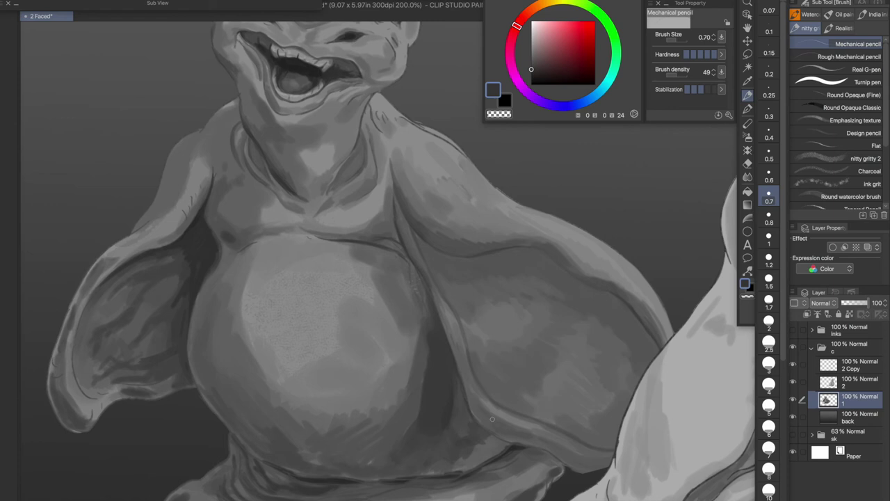
alt+click(611, 459)
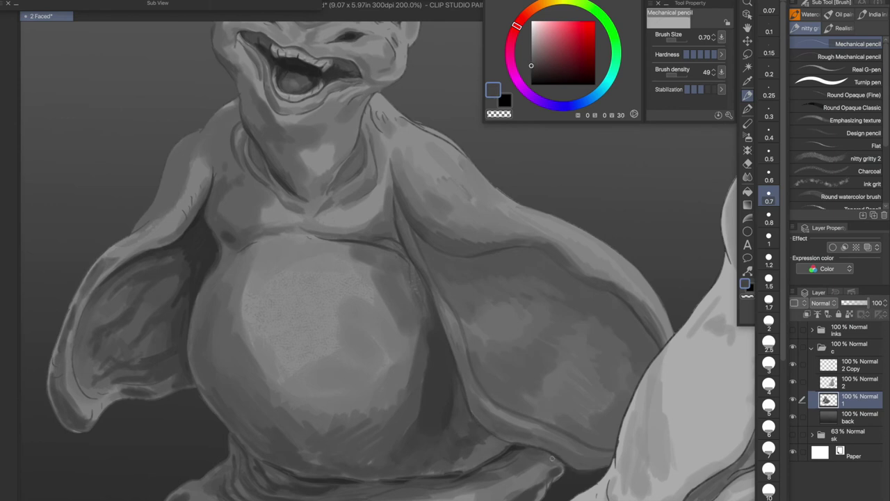
key(bracketright)
key(bracketright)
scroll(399, 257, down, 4)
alt+click(202, 165)
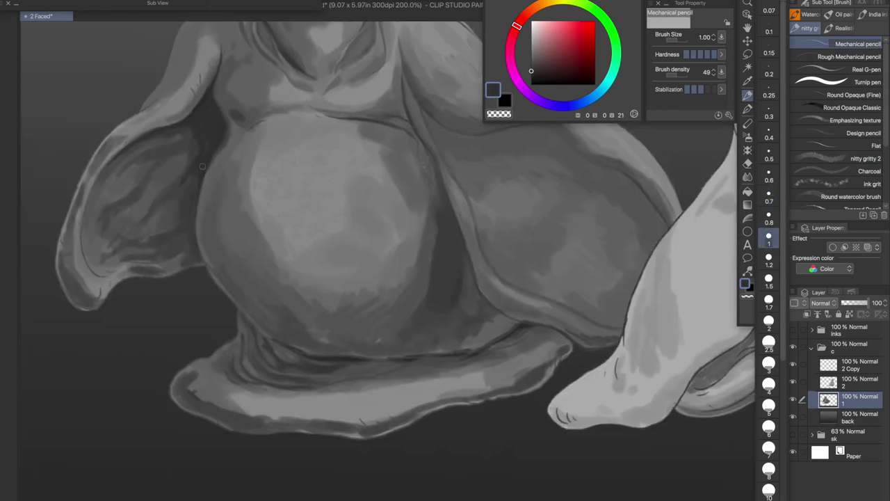
Darken the ear's inner edge and trace its outer edge with dark lines
alt+click(115, 284)
alt+click(89, 267)
alt+click(136, 258)
drag(90, 271, 143, 262)
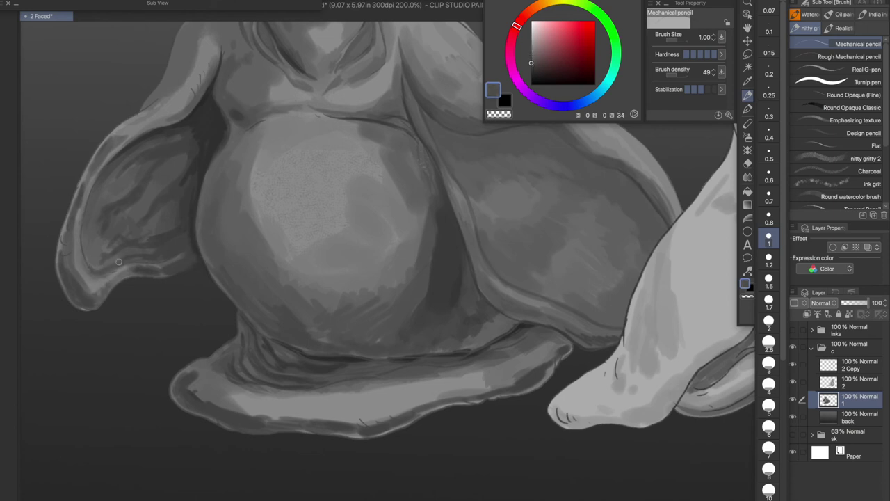
alt+click(151, 259)
drag(82, 254, 104, 180)
drag(86, 208, 85, 262)
alt+click(177, 86)
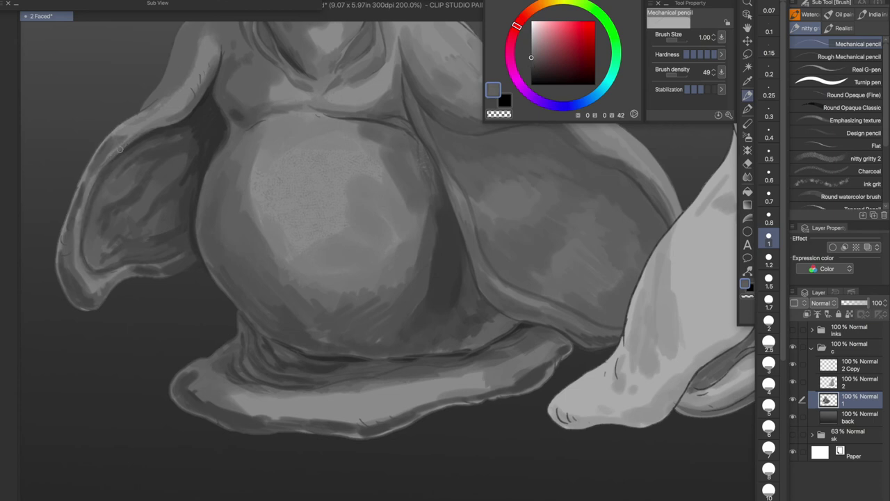
alt+click(66, 236)
drag(61, 221, 97, 306)
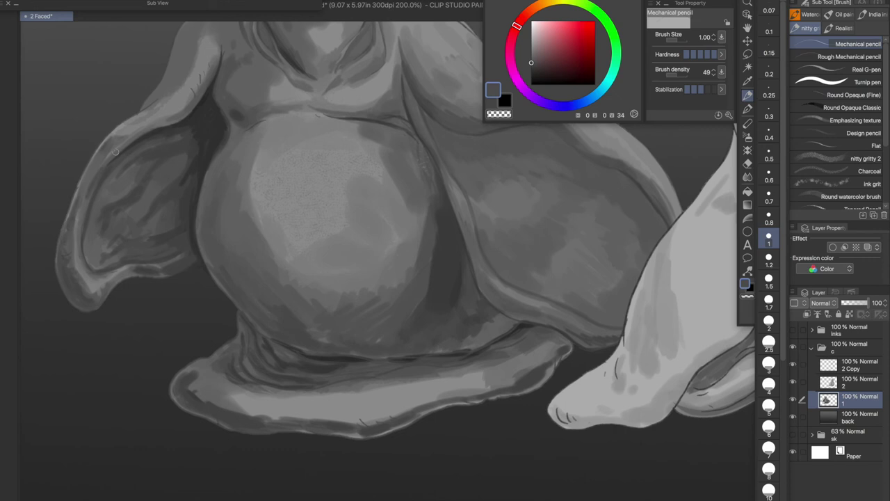
drag(98, 174, 109, 210)
Darken and smooth the ear's interior shading at size 2, then add small marks along the shoulder edge
alt+click(205, 178)
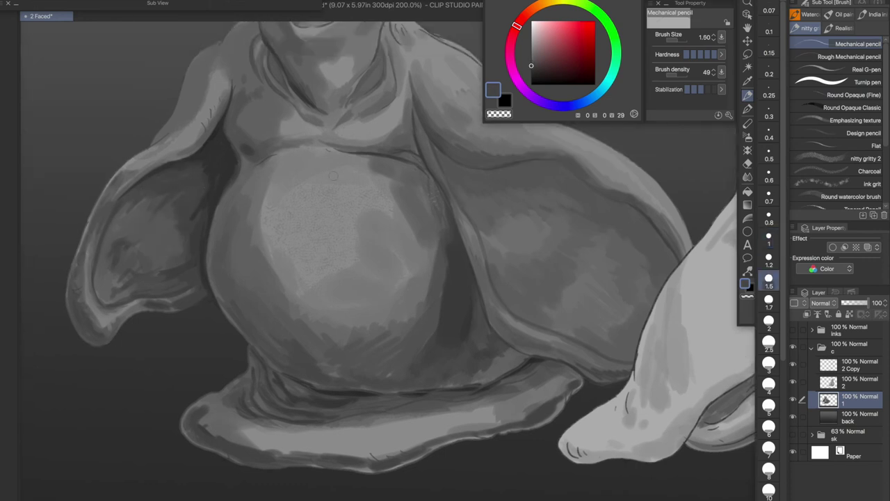
key(bracketright)
alt+click(149, 215)
alt+click(199, 234)
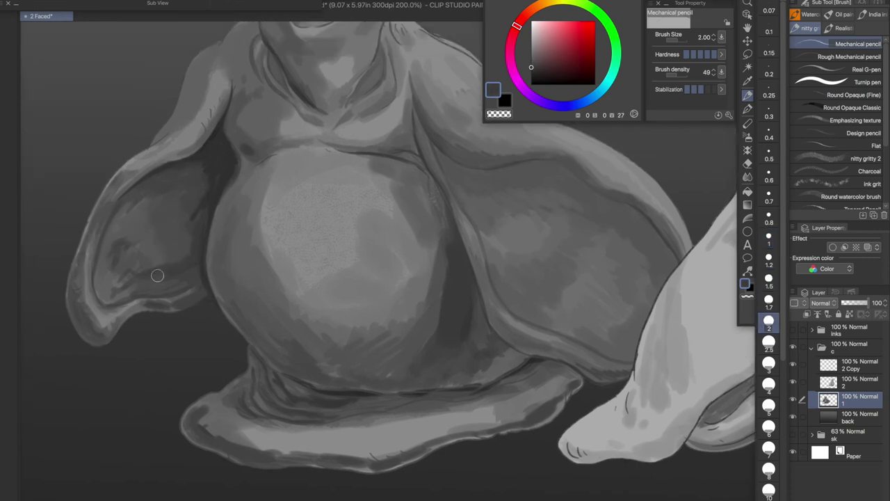
alt+click(176, 195)
mouse_move(177, 194)
mouse_down()
mouse_move(125, 272)
mouse_move(96, 276)
mouse_move(153, 305)
mouse_up()
key(bracketleft)
key(bracketleft)
alt+click(109, 302)
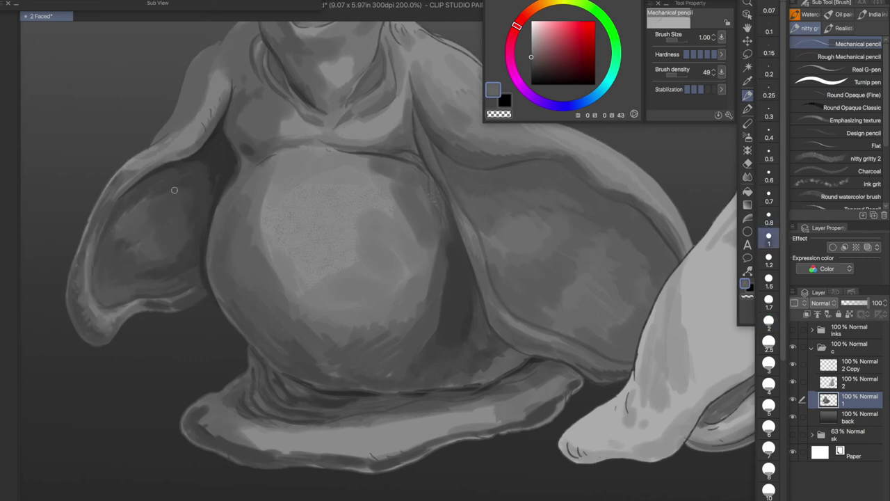
drag(87, 306, 133, 434)
drag(254, 241, 262, 224)
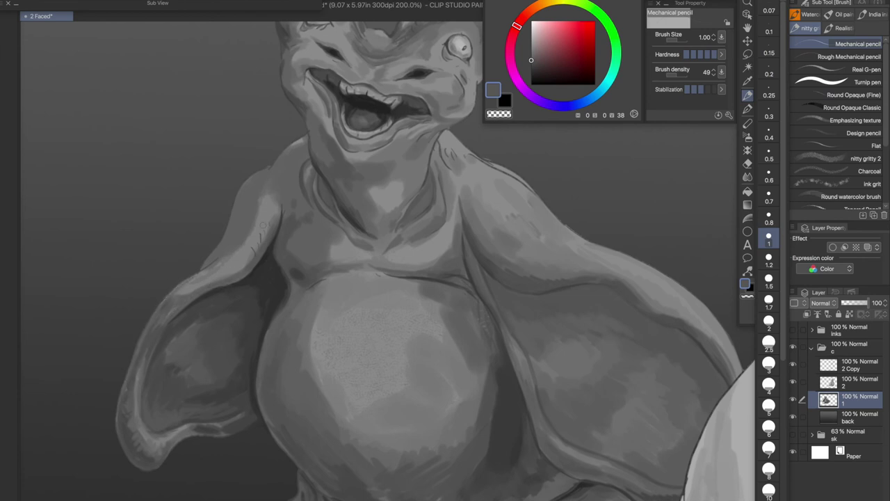
Trace the neck's left edge and left shoulder with a size 0.6–1 pencil in sampled greys
alt+click(229, 254)
key(bracketleft)
key(bracketleft)
key(bracketleft)
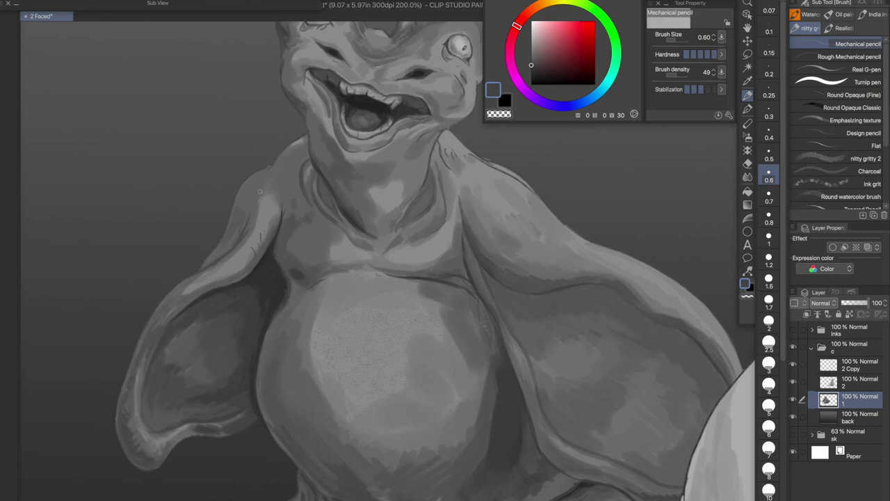
alt+click(180, 313)
drag(224, 255, 154, 335)
alt+click(154, 335)
key(bracketright)
key(bracketright)
key(bracketright)
alt+click(158, 300)
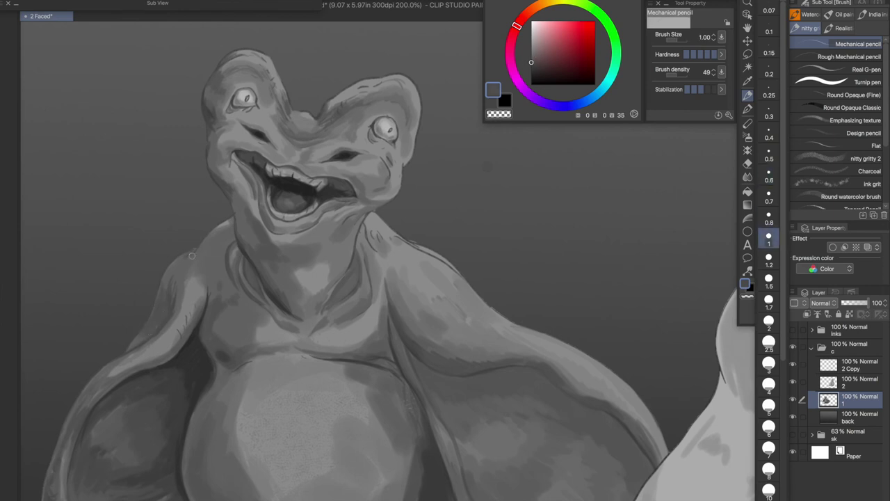
drag(220, 262, 232, 232)
drag(206, 302, 199, 272)
Add light size-1.2 strokes along the left shoulder edge
key(bracketright)
alt+click(151, 342)
mouse_move(111, 372)
mouse_down()
mouse_move(174, 338)
mouse_move(195, 282)
mouse_up()
drag(146, 355, 200, 278)
click(535, 47)
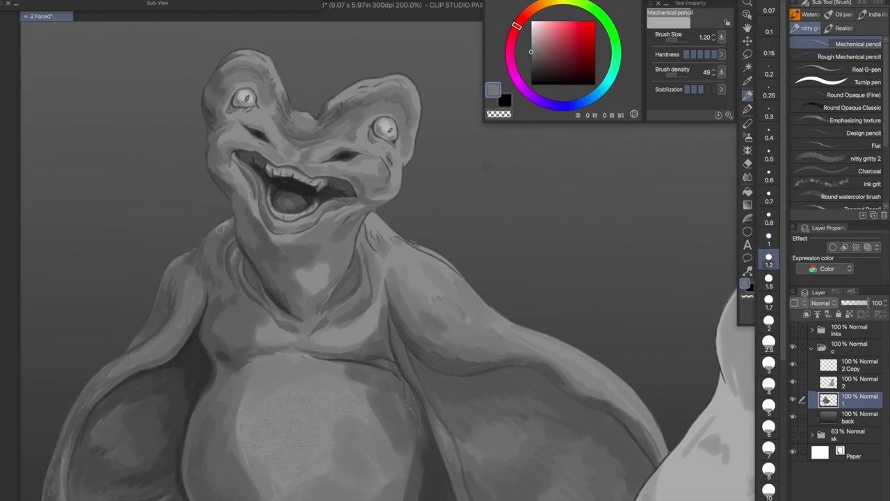
Zoom in closer and add a dark grey stroke along the neck's left edge
alt+click(218, 267)
key(ctrl+plus)
key(ctrl+plus)
drag(305, 194, 302, 234)
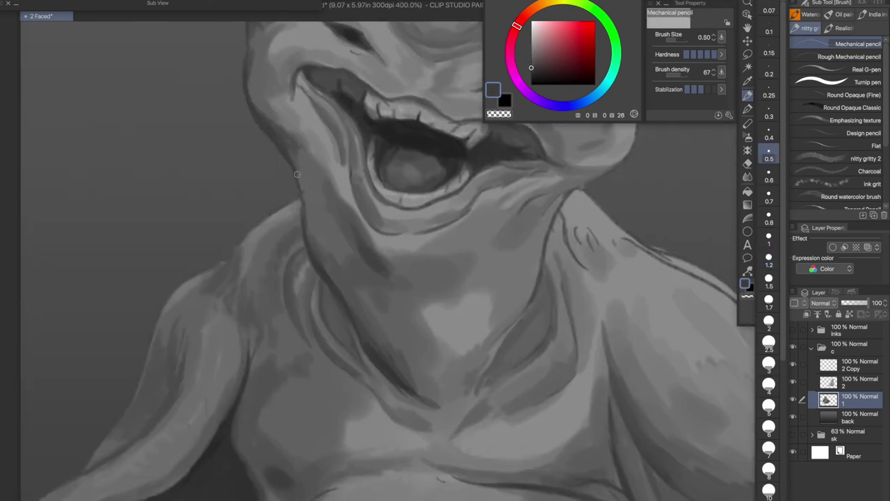
scroll(338, 282, down, 2)
scroll(338, 282, down, 1)
scroll(347, 229, up, 3)
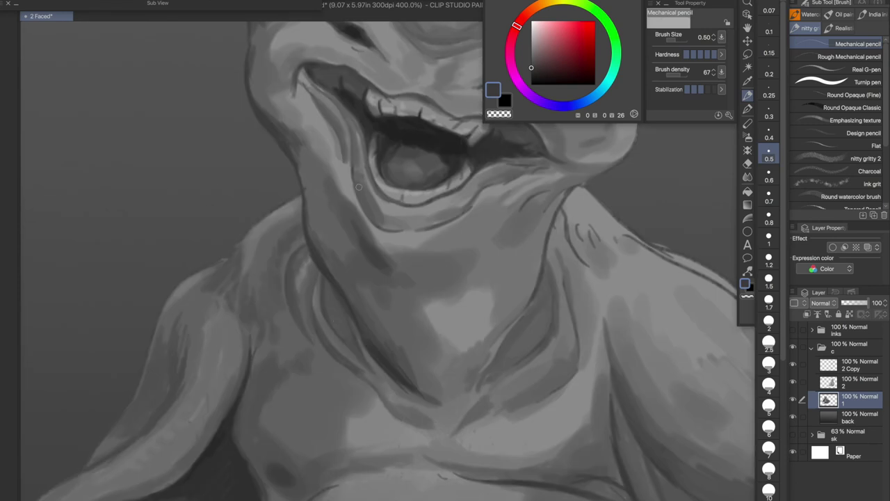
Darken the neck's left edge and lower chest with size-0.6 dark grey strokes
alt+click(331, 300)
key(bracketright)
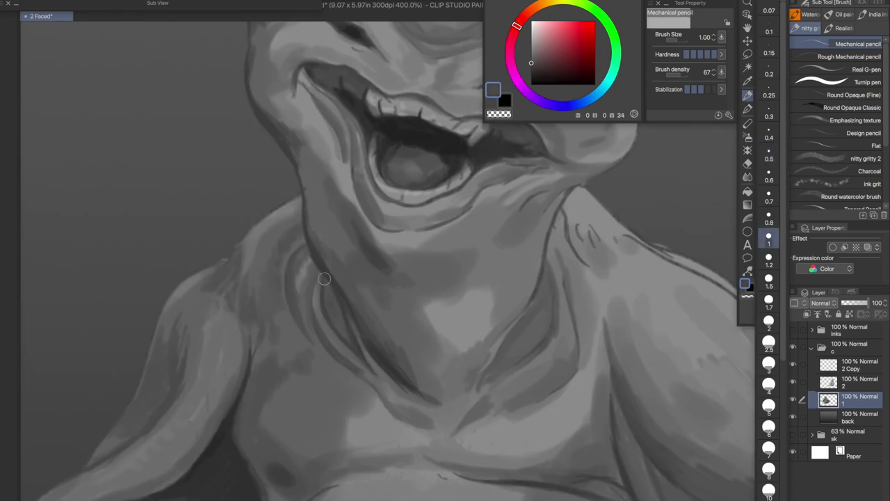
key(bracketleft)
alt+click(326, 312)
drag(309, 252, 314, 321)
drag(311, 271, 324, 348)
drag(364, 373, 410, 421)
Deepen and extend the neck crease with small dark pencil strokes
drag(532, 301, 477, 382)
alt+click(515, 328)
drag(528, 306, 476, 379)
drag(528, 358, 483, 395)
mouse_move(577, 361)
mouse_down()
mouse_move(529, 407)
mouse_move(563, 377)
mouse_up()
alt+click(556, 375)
key(b)
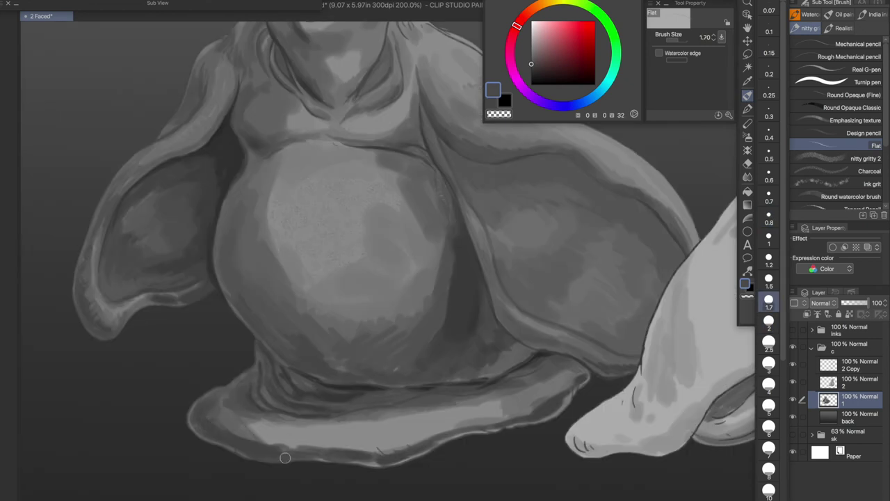
Smooth and shade the base's lower edge with broad flat-brush strokes
drag(285, 457, 528, 417)
mouse_move(316, 462)
mouse_down()
mouse_move(421, 452)
mouse_move(565, 403)
mouse_up()
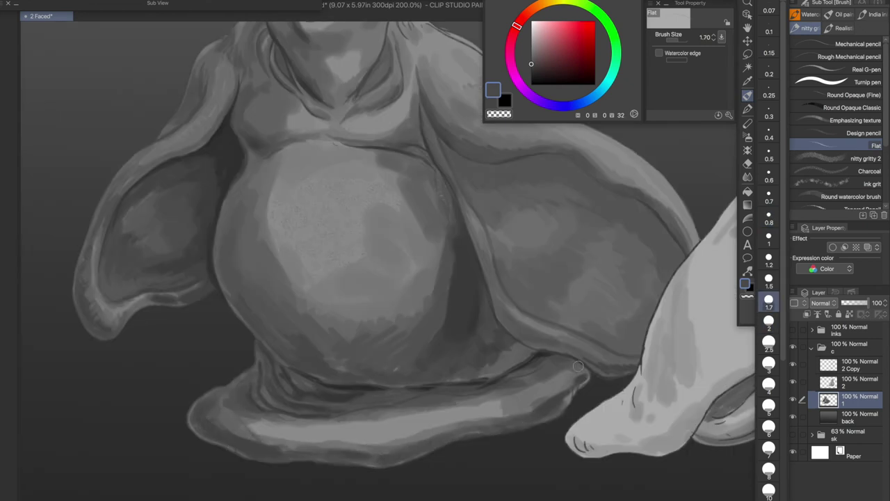
alt+click(582, 378)
alt+click(518, 372)
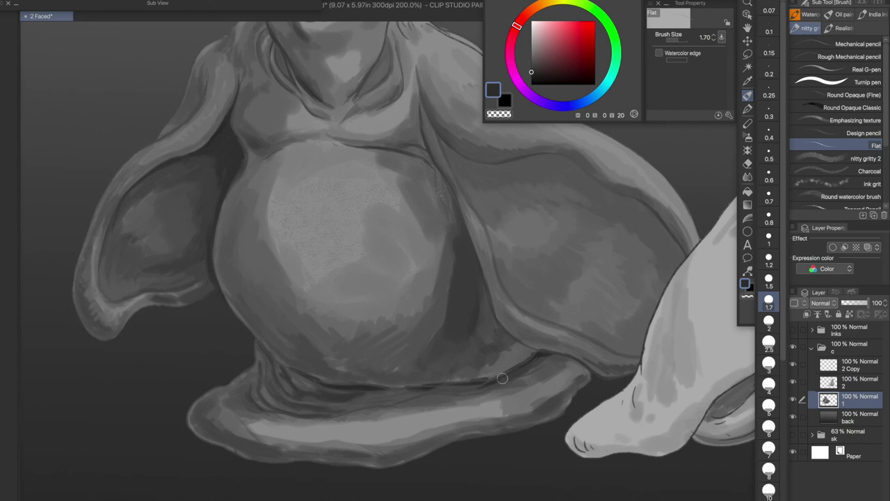
click(839, 46)
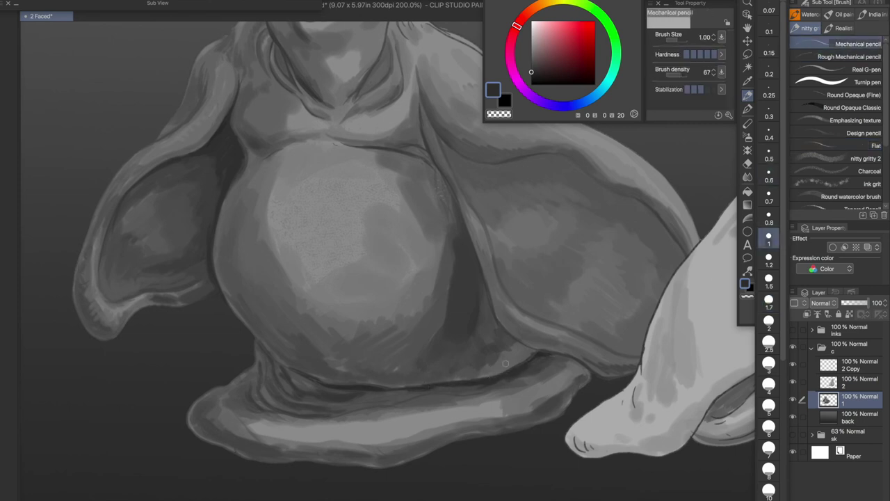
Darken the crease and folds beneath the belly with thin dark pencil strokes
mouse_move(444, 381)
mouse_down()
mouse_move(531, 356)
mouse_move(452, 396)
mouse_move(391, 405)
mouse_up()
alt+click(391, 405)
drag(330, 416, 377, 407)
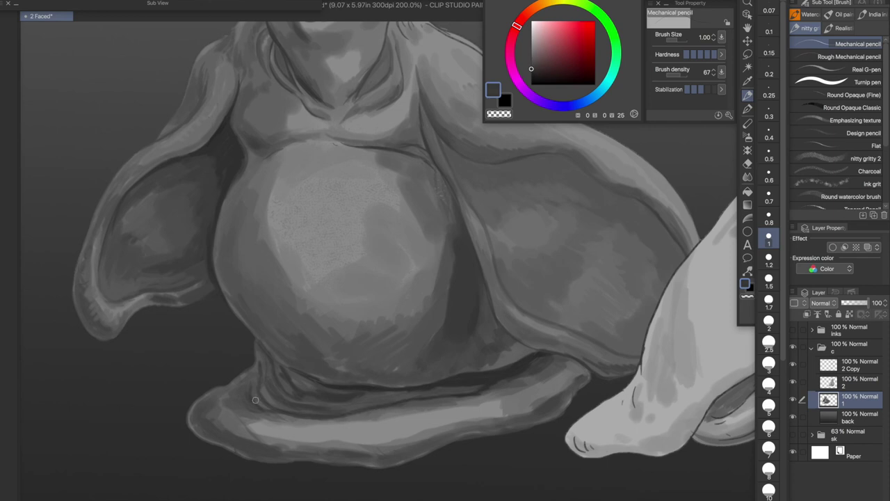
mouse_move(267, 369)
mouse_down()
mouse_move(292, 410)
mouse_move(305, 395)
mouse_up()
drag(264, 361, 287, 381)
alt+click(278, 360)
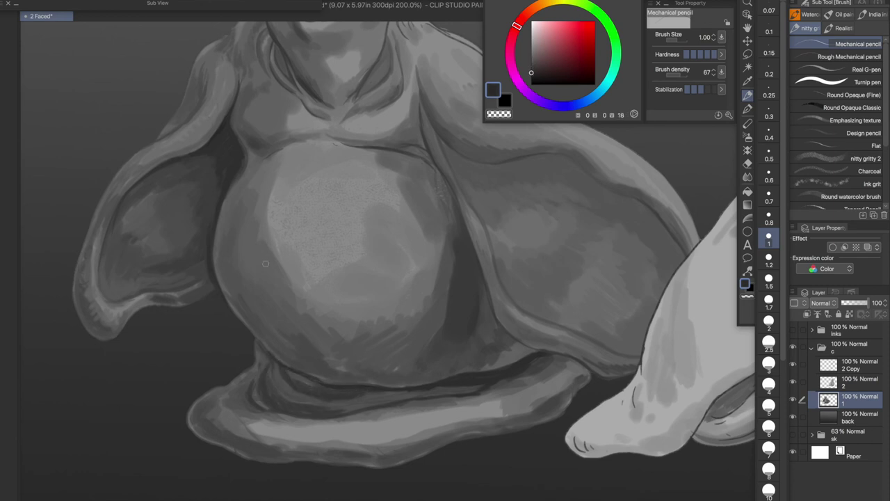
key(bracketleft)
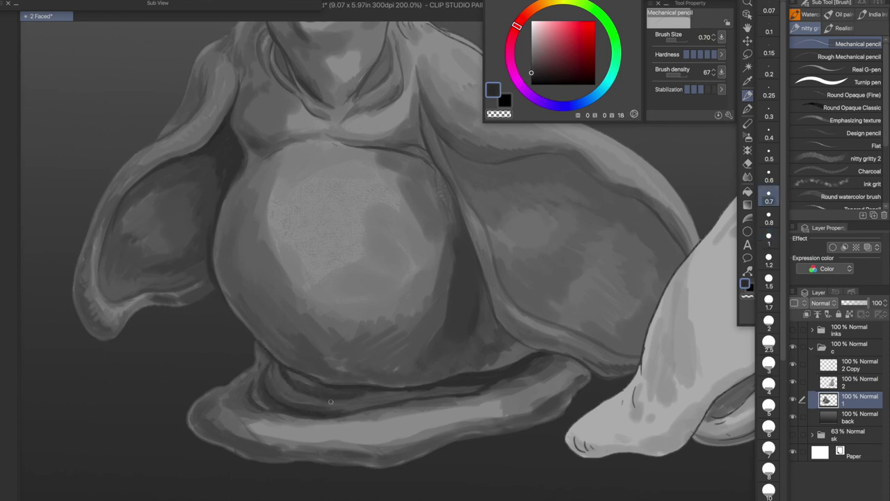
key(bracketright)
Add mid-grey strokes along the belly's bottom edge and a lighter band along the base
alt+click(362, 460)
drag(351, 463, 564, 405)
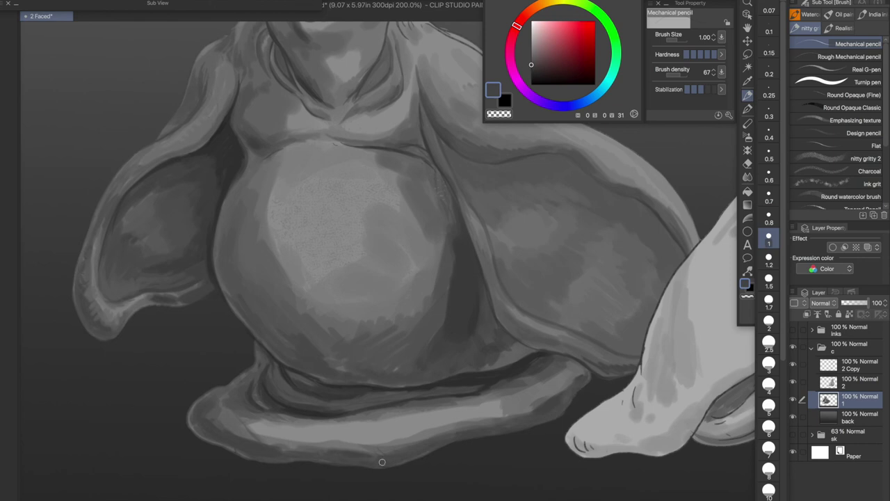
alt+click(205, 402)
key(f)
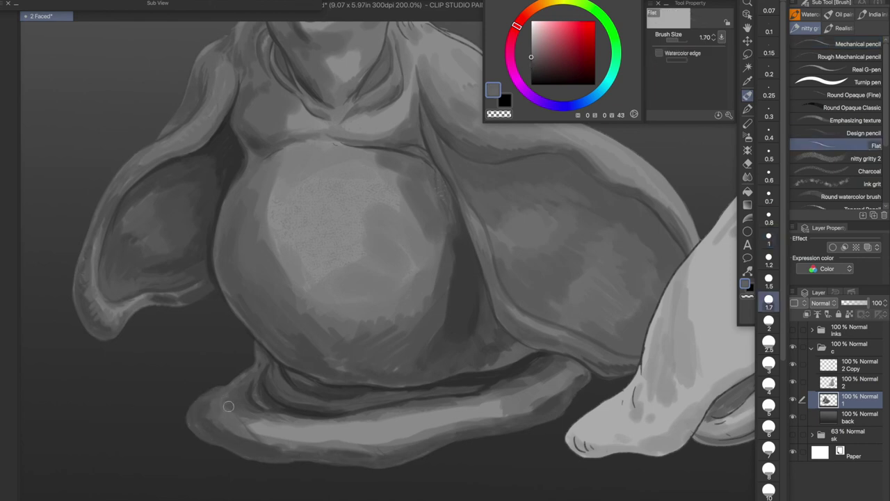
mouse_move(314, 440)
mouse_down()
mouse_move(392, 436)
mouse_move(493, 406)
mouse_up()
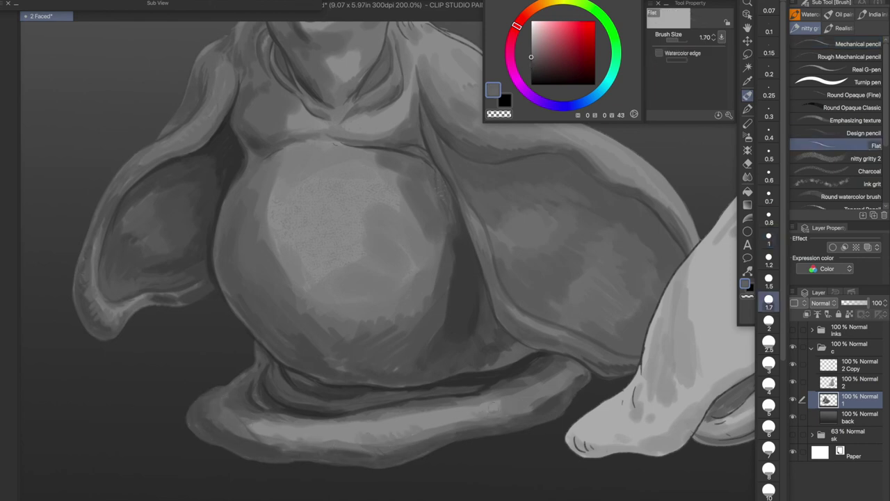
alt+click(570, 376)
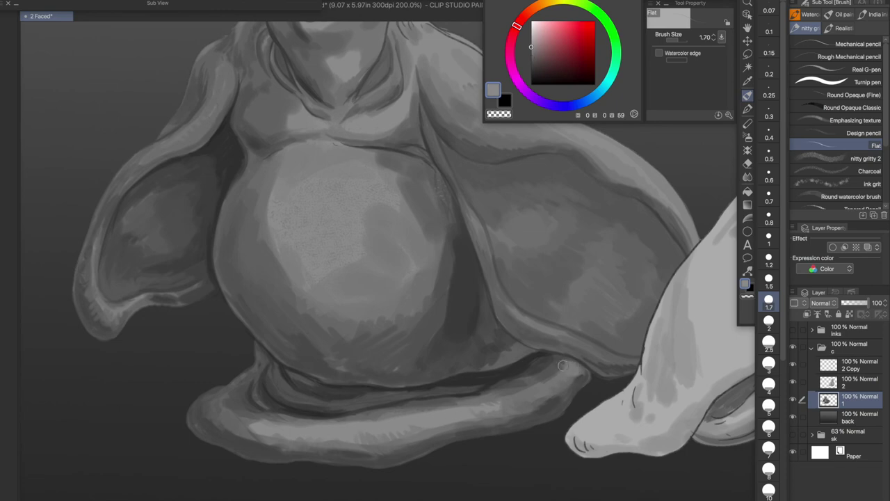
key(p)
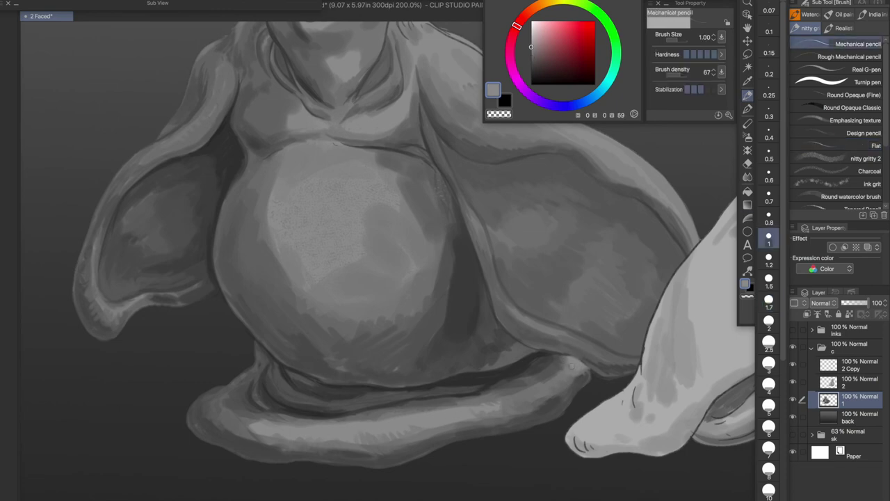